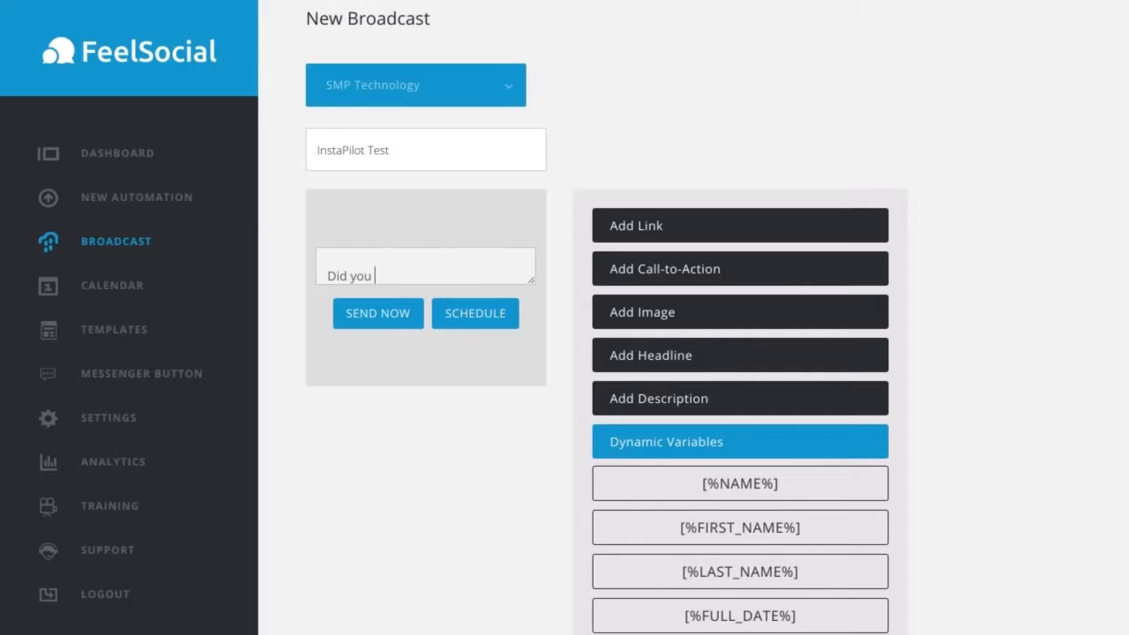
Step: Complete the broadcast message to read "Did you know we launched a new Instagram software this week. Check it out at"
text(launched a new Insta)
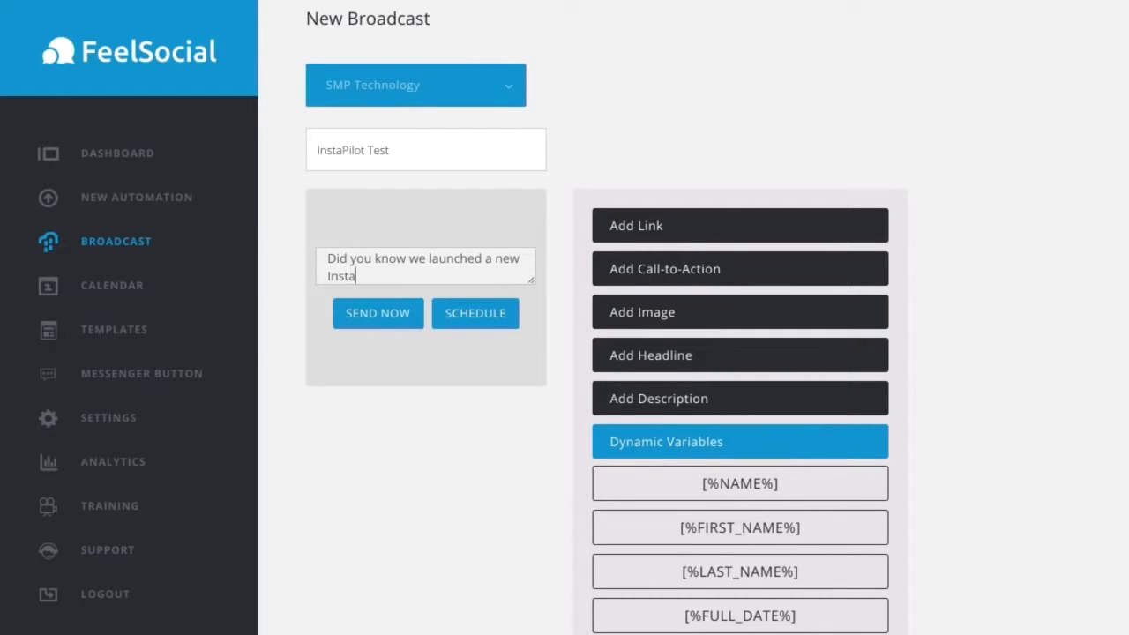
text(gram software this week. Check it out at)
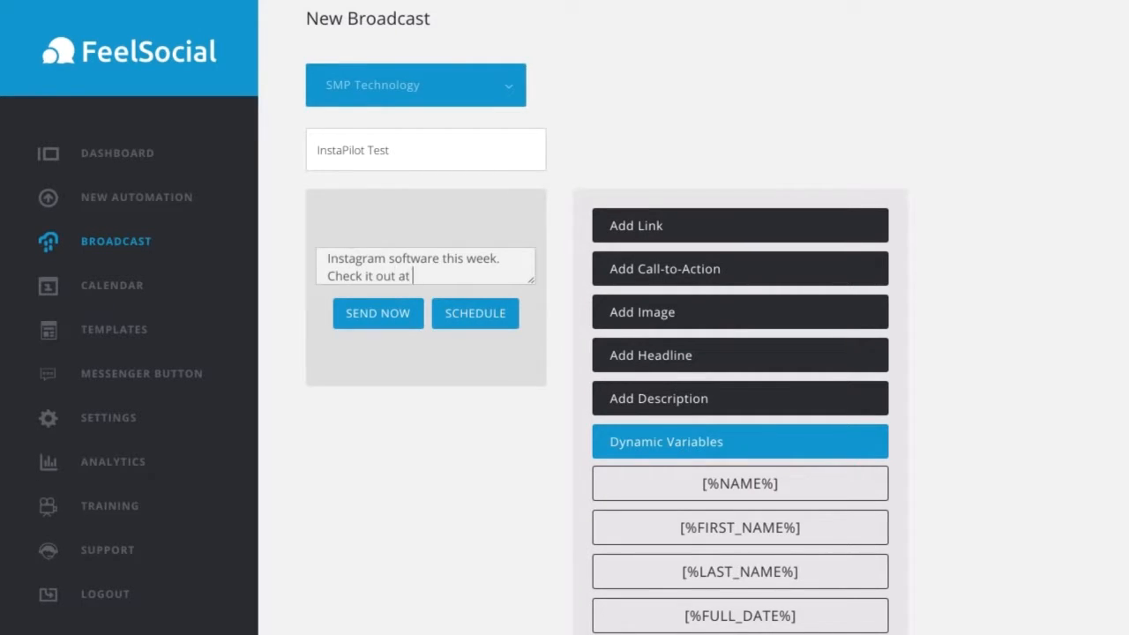
click(631, 231)
click(680, 432)
text(http)
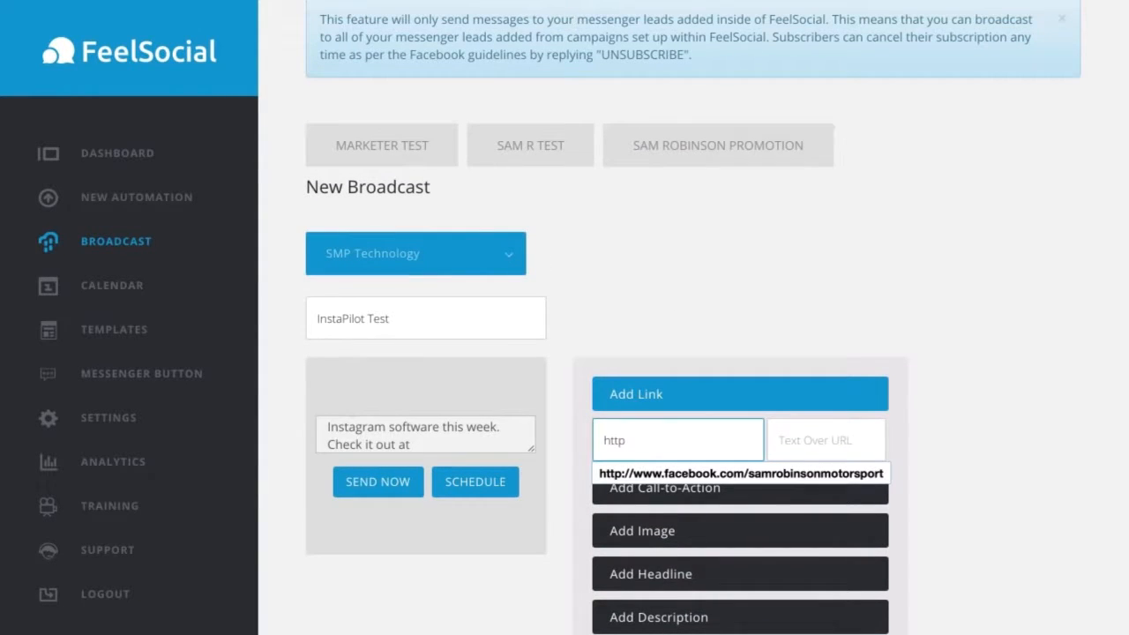
text(://instapilotapp.com)
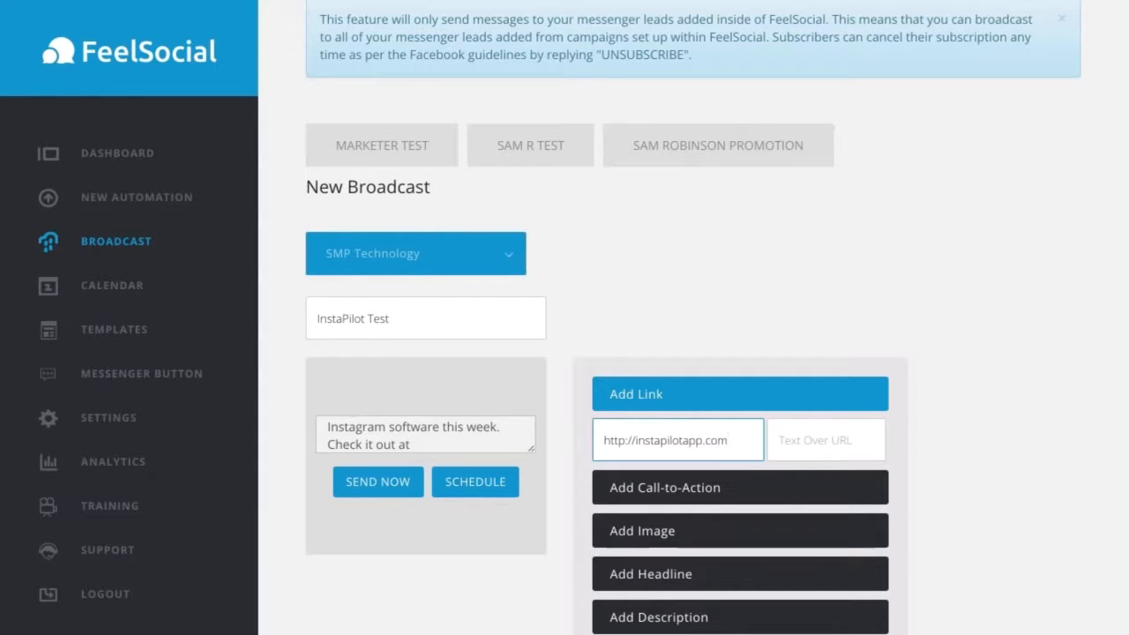
click(798, 440)
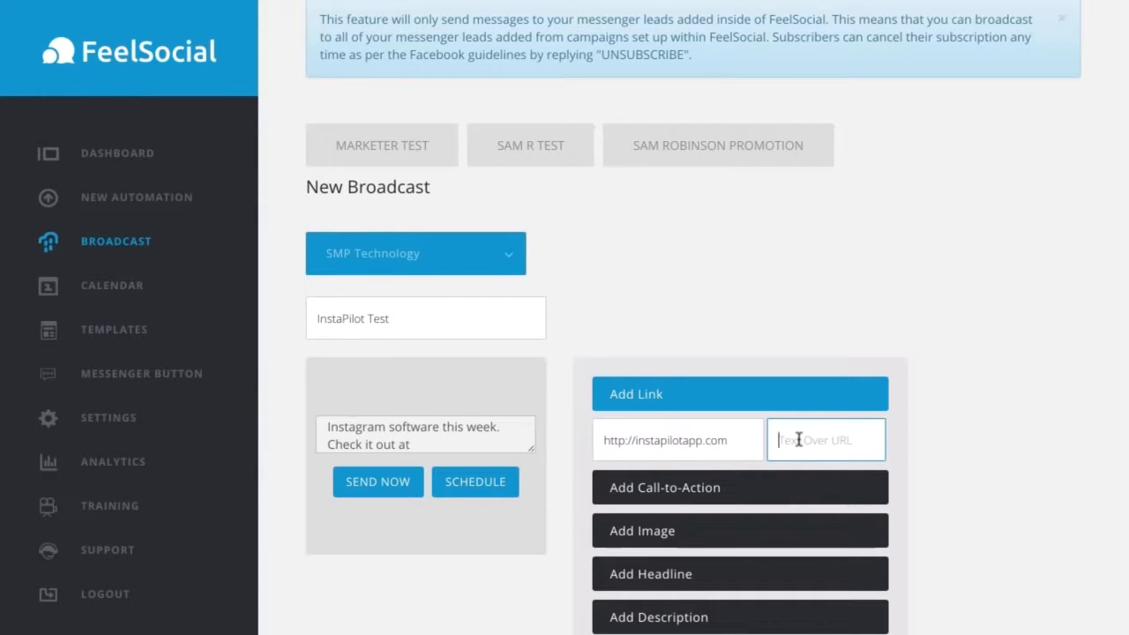
text(See Inst)
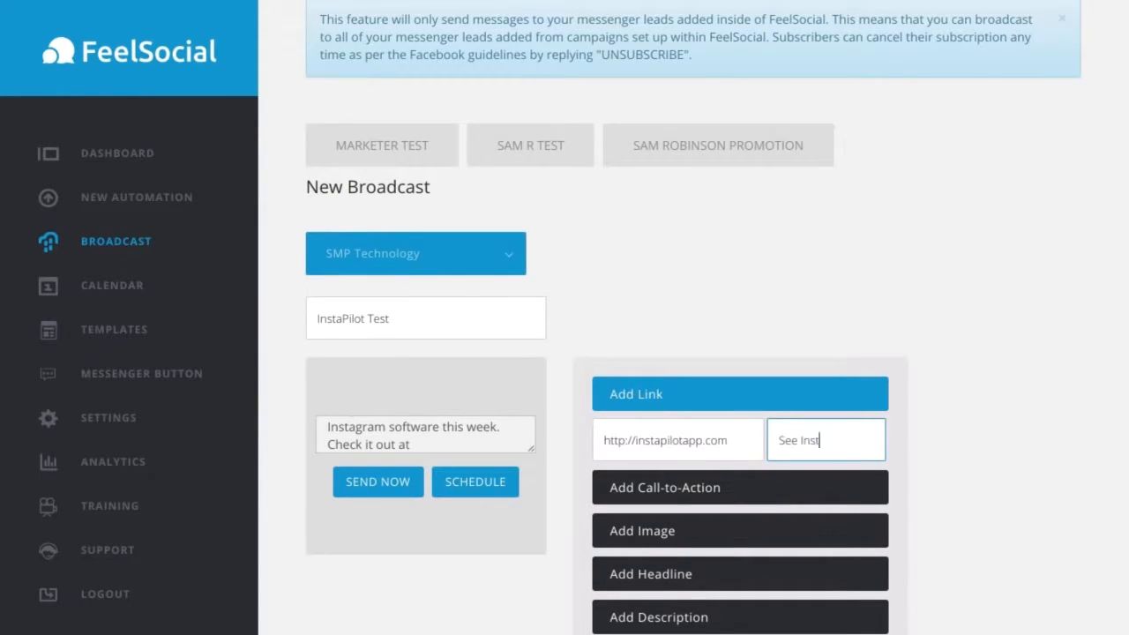
text(aPilot Here)
scroll(256, 535, up, 1)
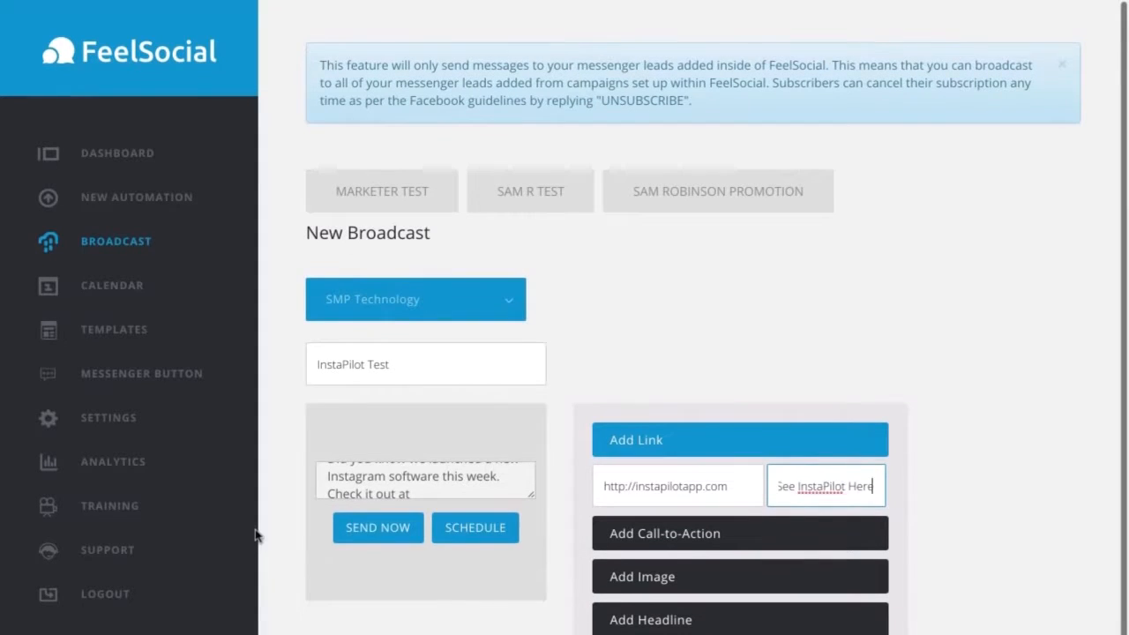
click(485, 541)
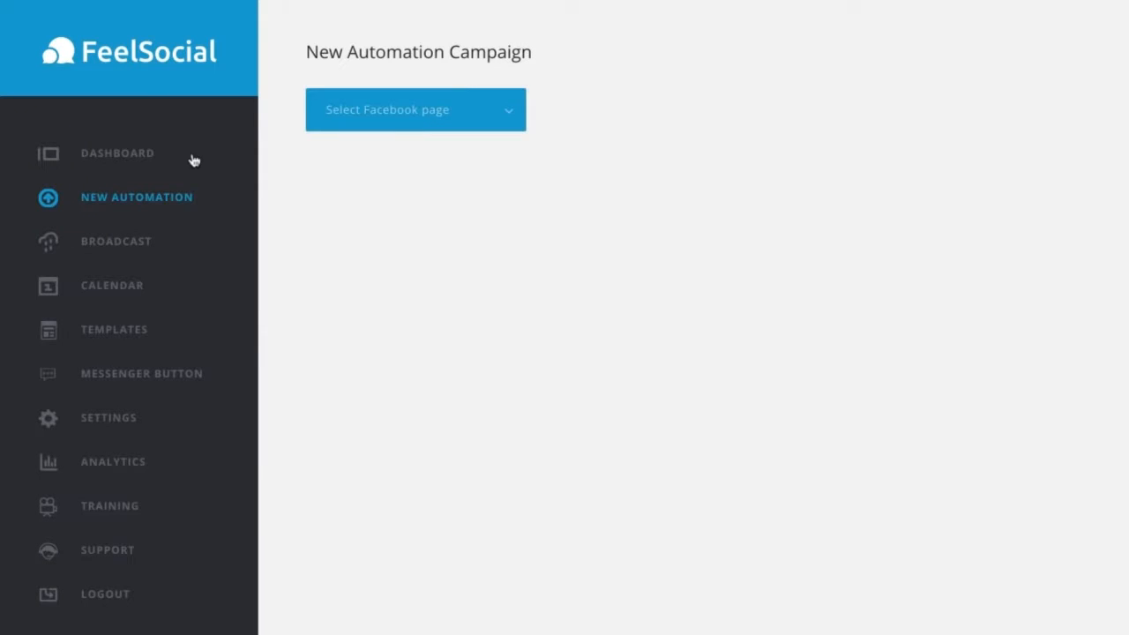
Step: Choose the SMP Technology page for the new automation campaign and name the campaign "SMP Test Campaign"
click(509, 117)
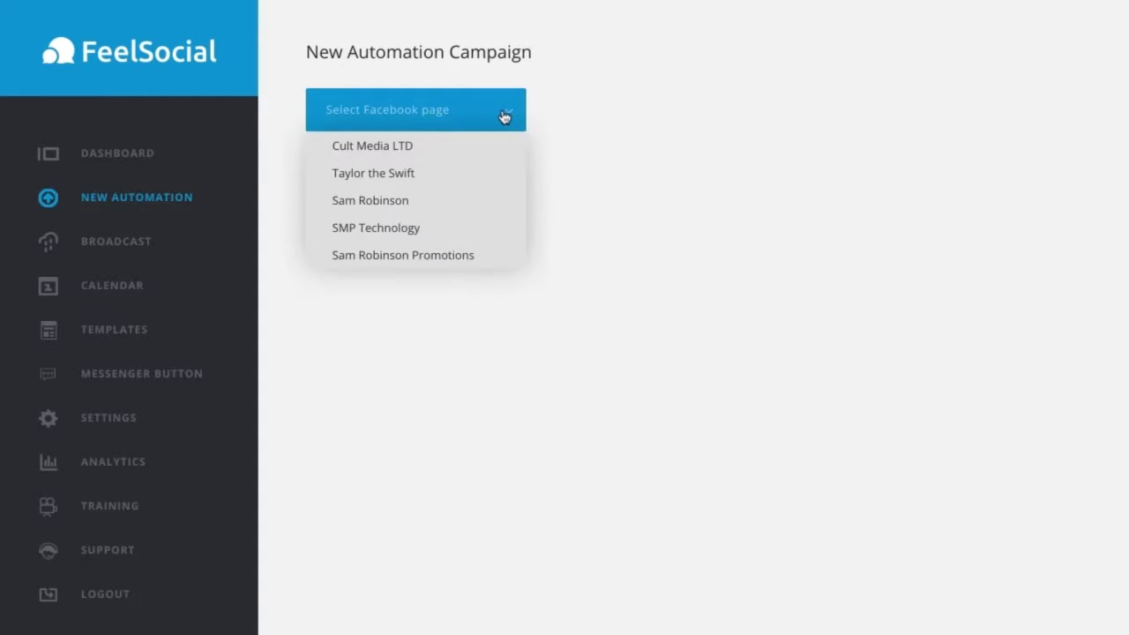
click(402, 232)
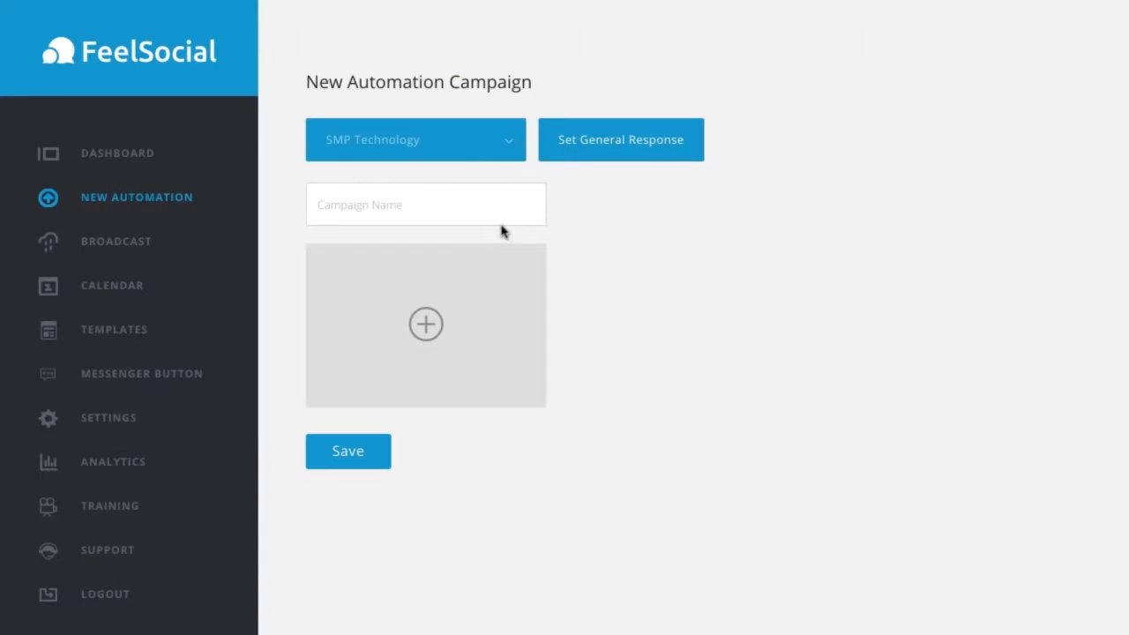
click(394, 205)
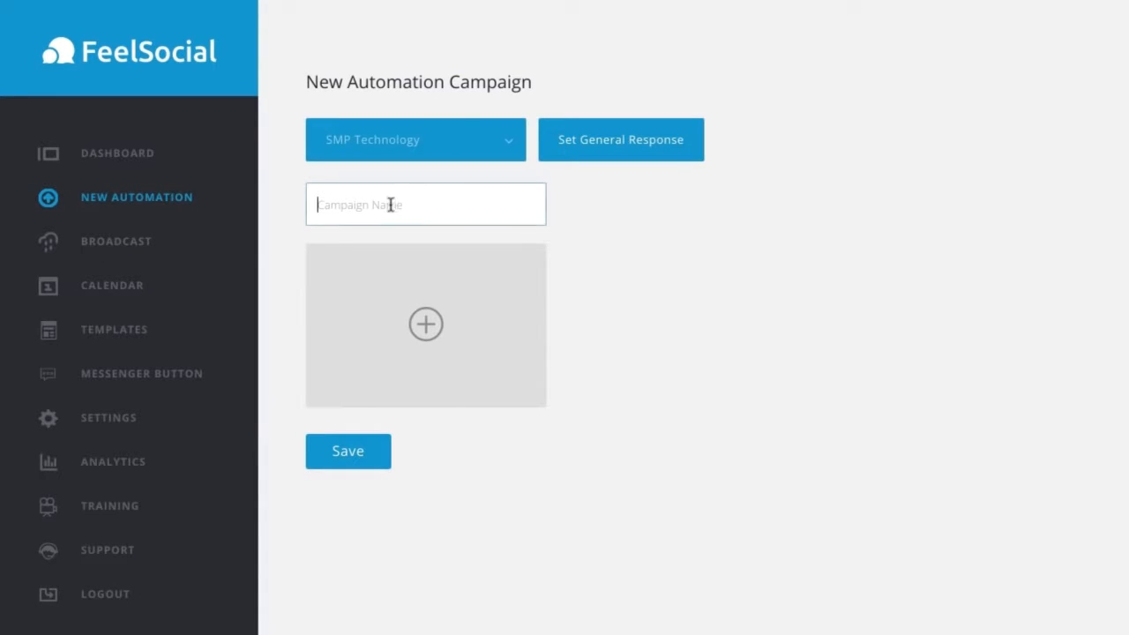
text(SMP Test Campaign)
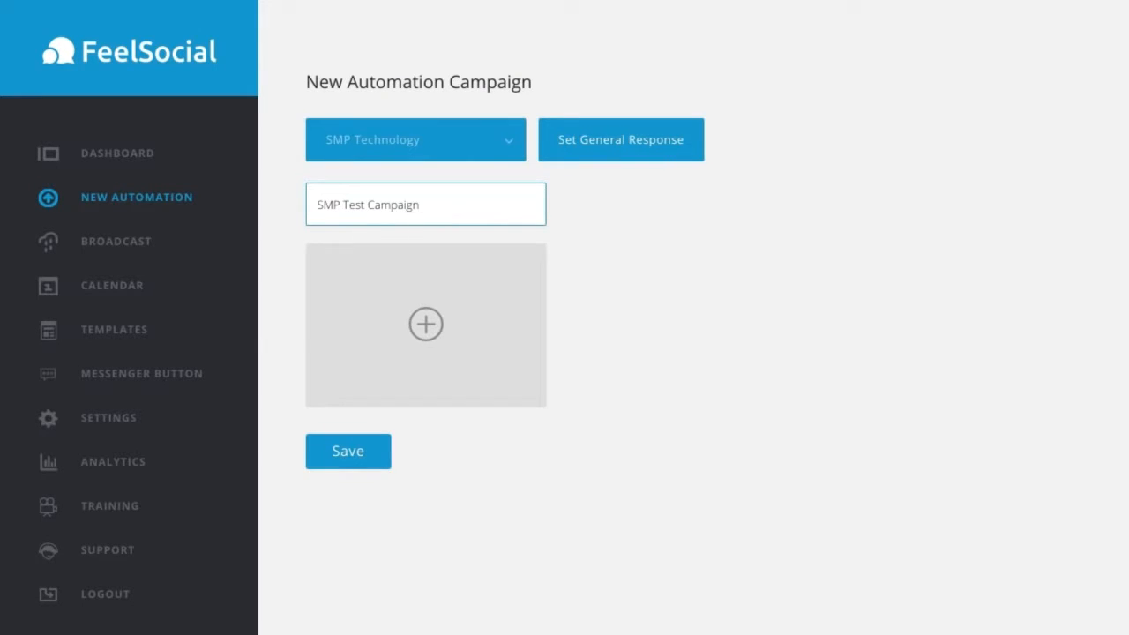
Step: Create the campaign's first custom message and start it with "Hey" followed by the [%FIRST_NAME%] variable
click(422, 322)
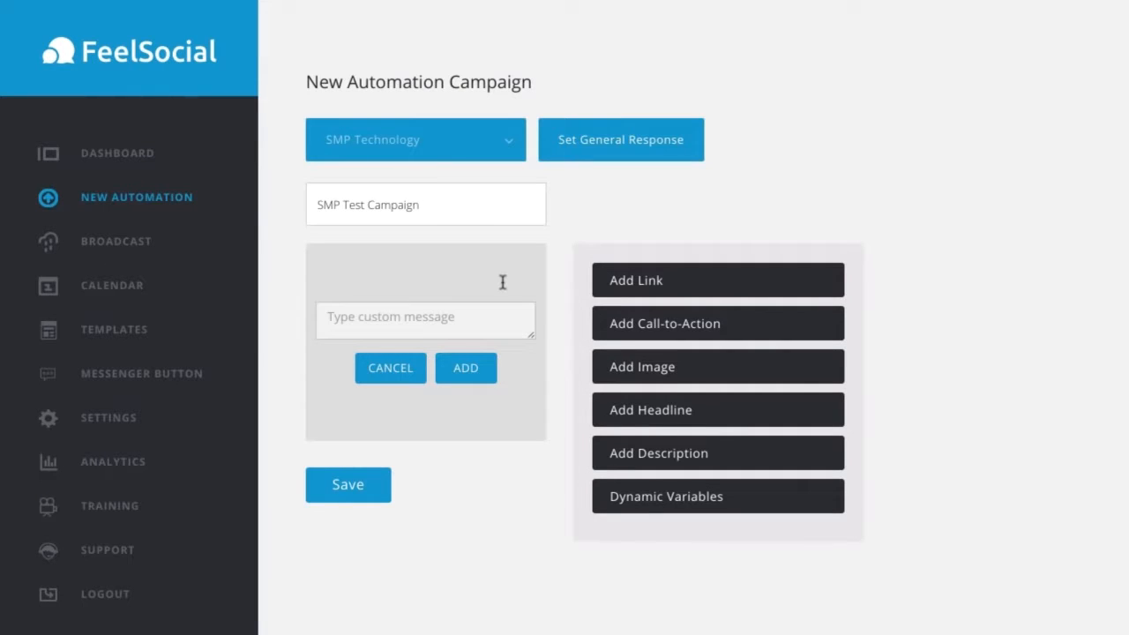
click(448, 317)
text(Hey)
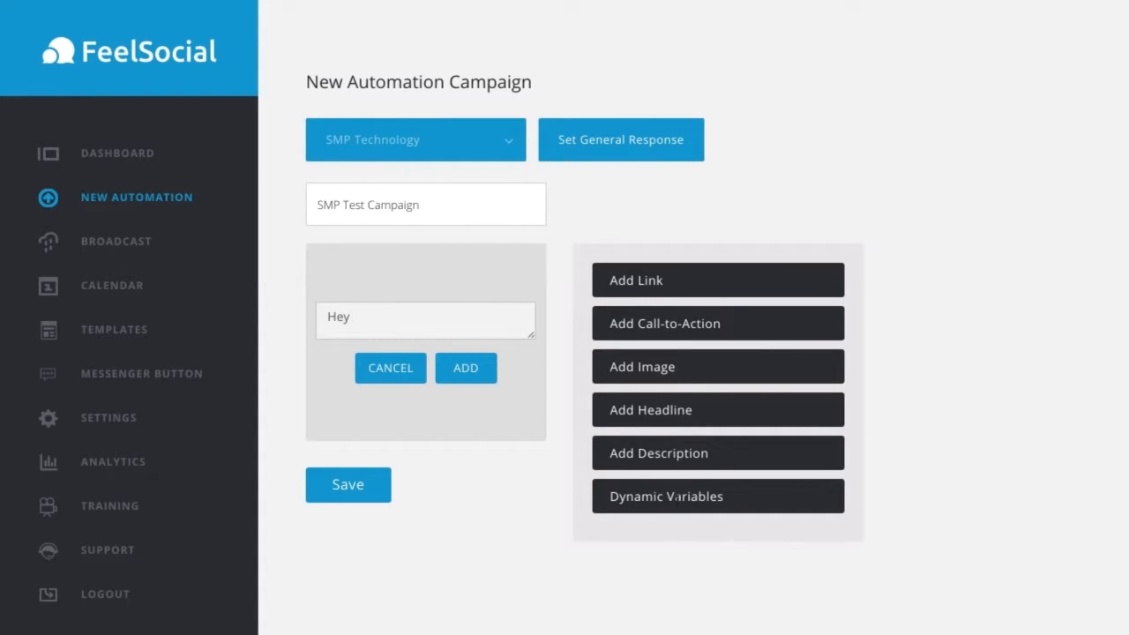
click(677, 497)
scroll(820, 539, down, 1)
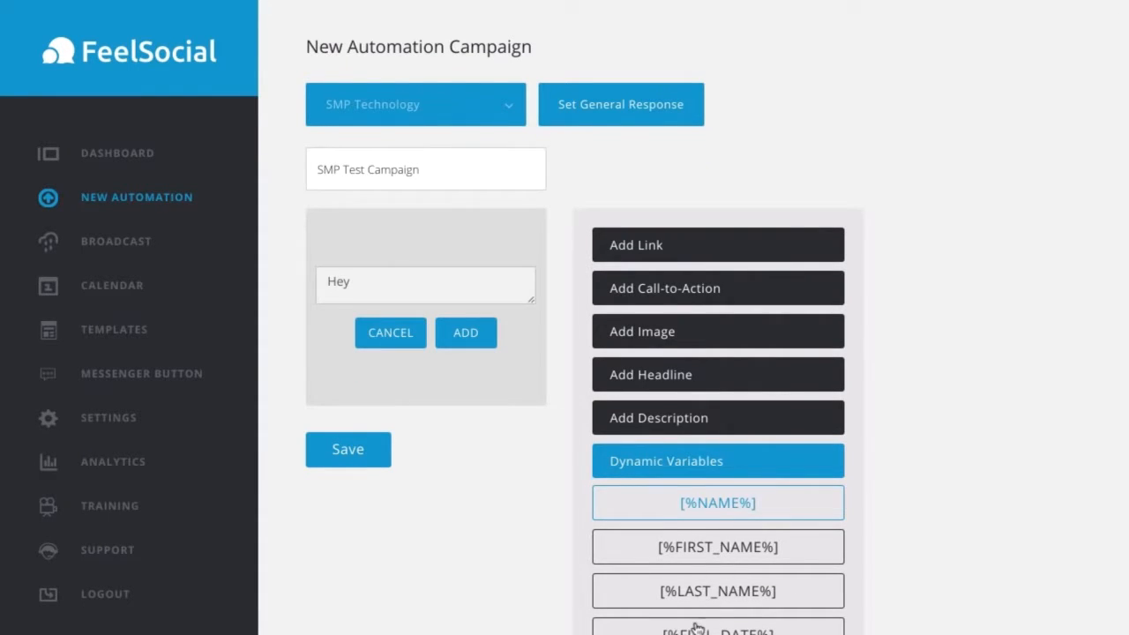
click(711, 548)
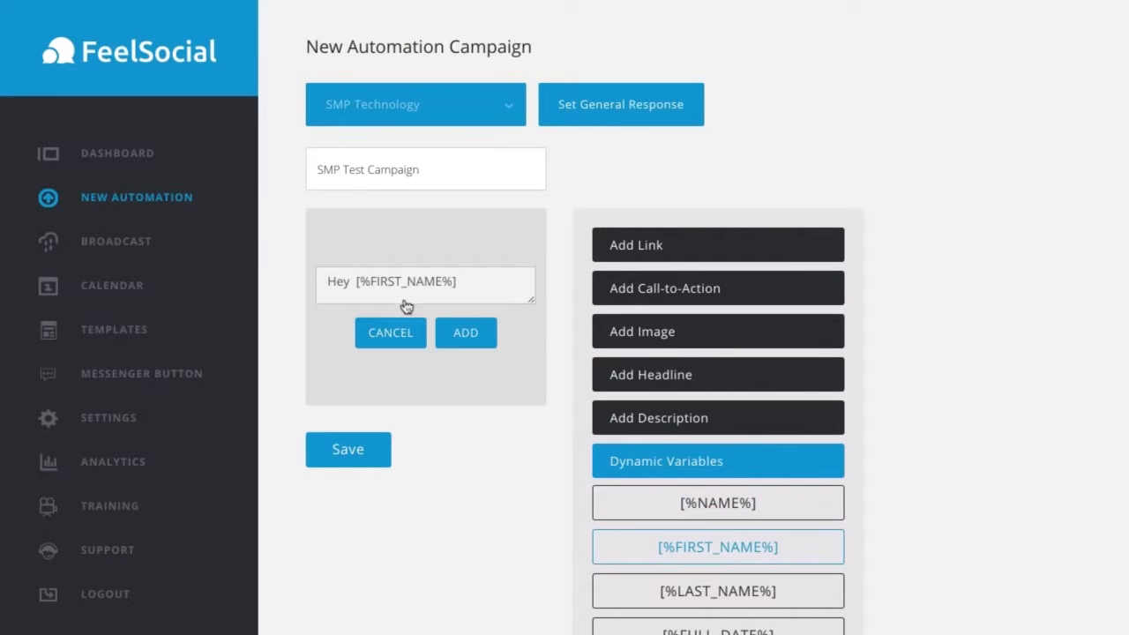
Step: Below the greeting, write "Thanks for getting in touch with us on SMP Tehcnology, if you need further"
click(477, 295)
key(ctrl+a)
key(BackSpace)
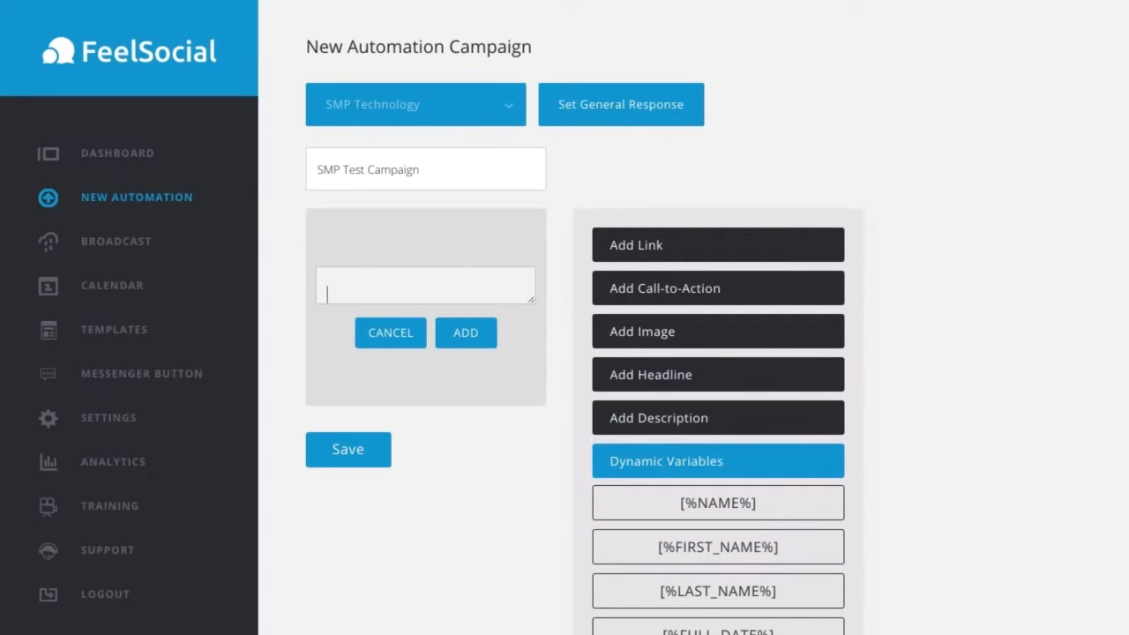
text(Thanks for get)
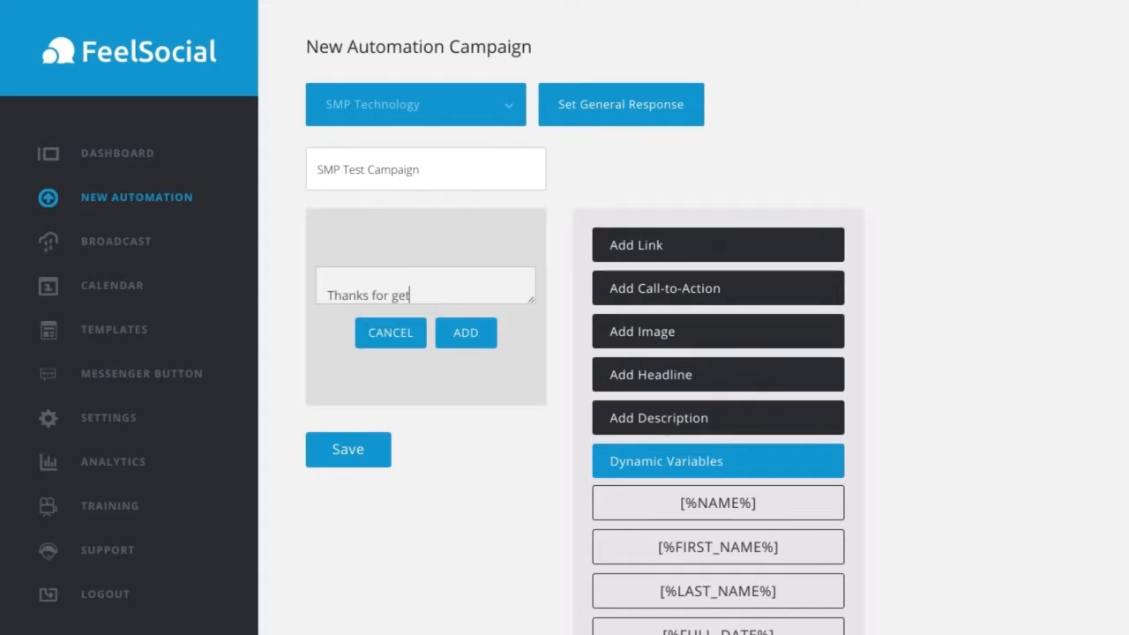
text(ting in touch with us )
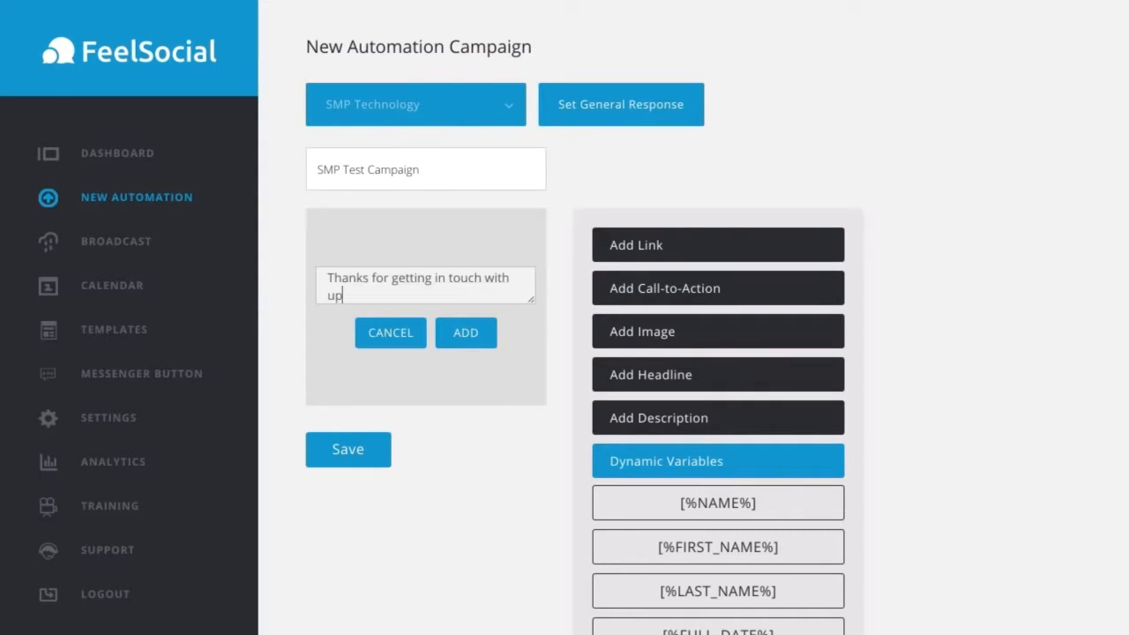
text(on SMP Tehcnology, if you need further)
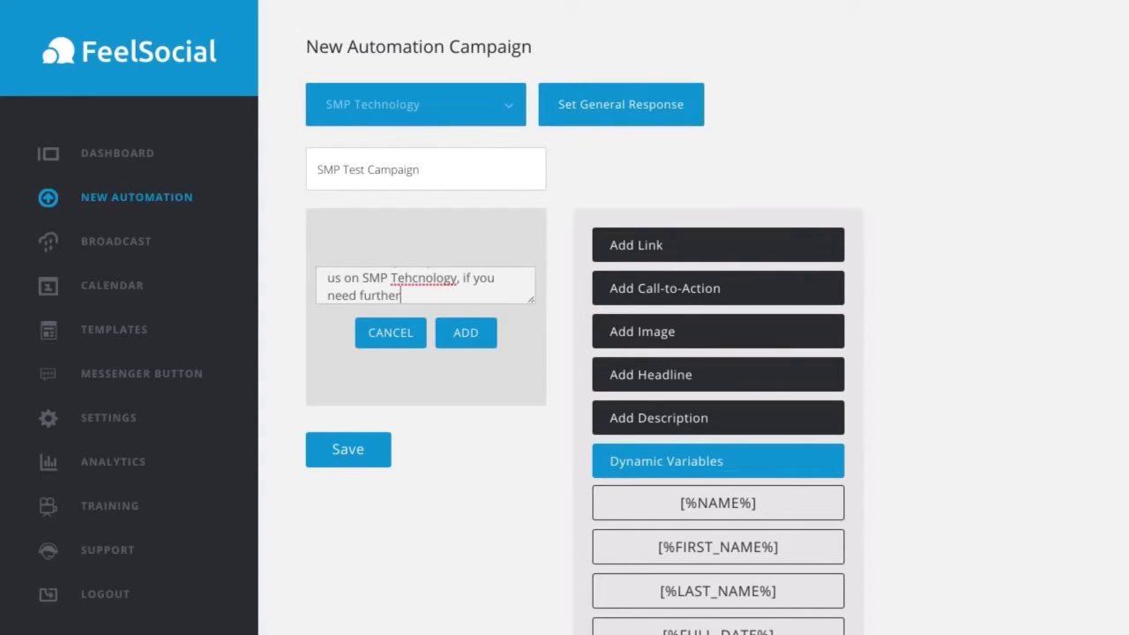
text( help please let us know in her)
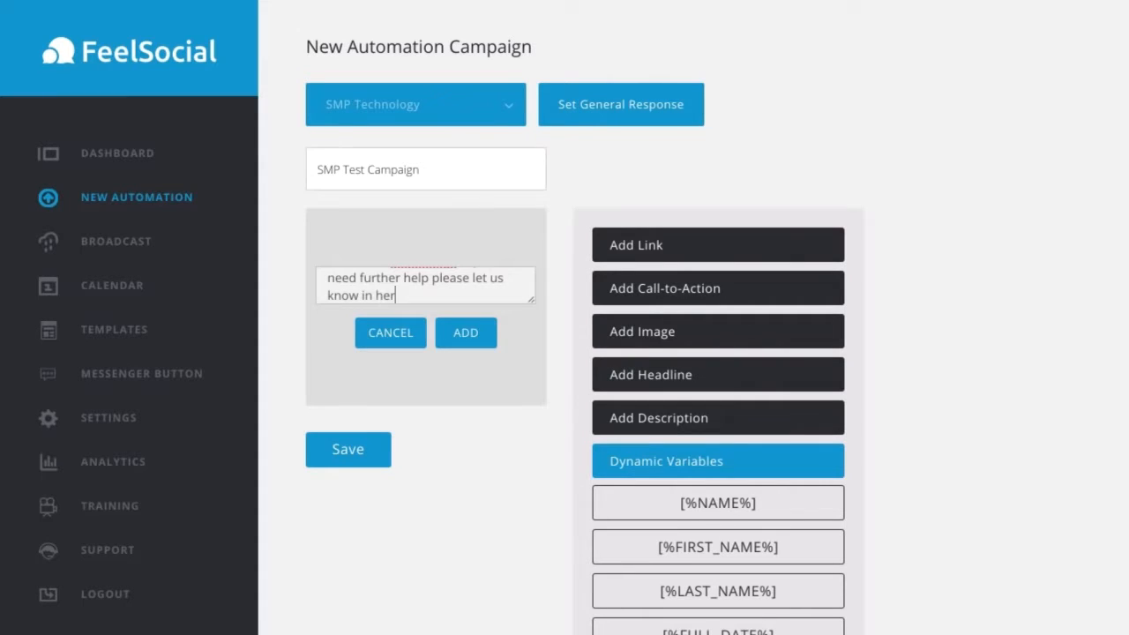
text(e or contact our support desk)
Step: Finish the message text with "help please let us know in here or contact our support desk" and trailing blank lines
key(Return)
key(Return)
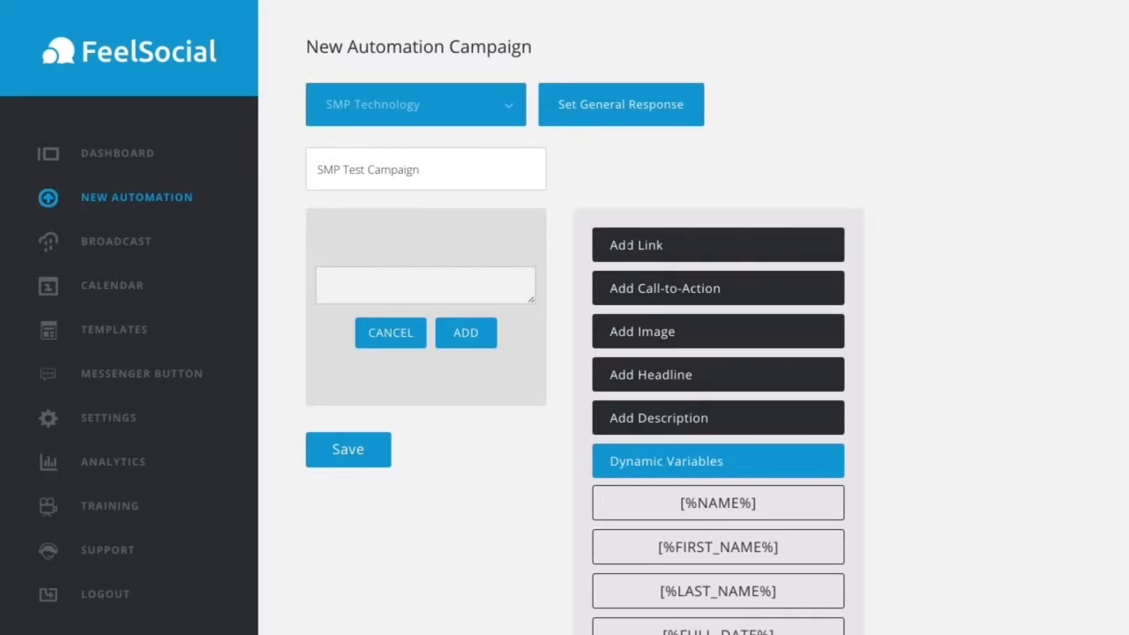
click(641, 254)
click(660, 327)
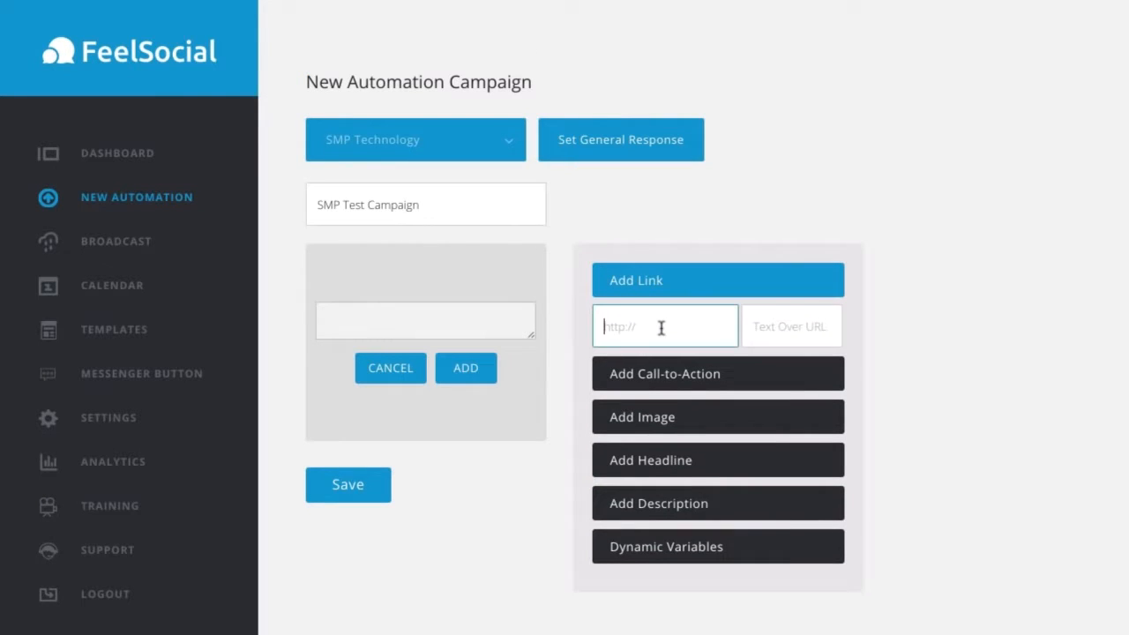
text(htt)
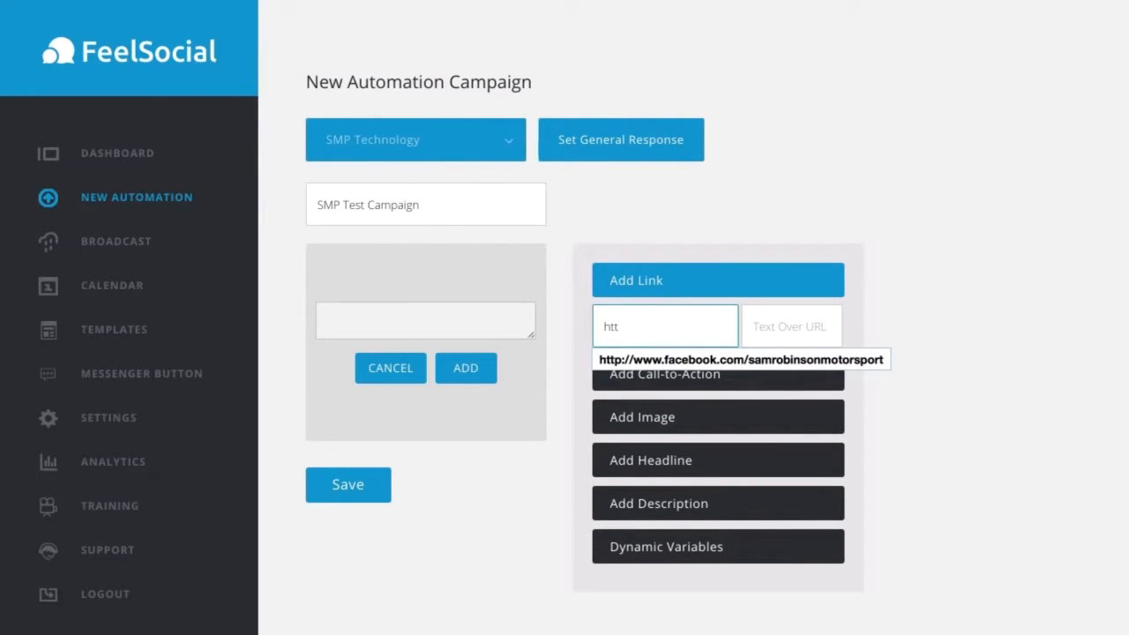
text(p://smptechnology)
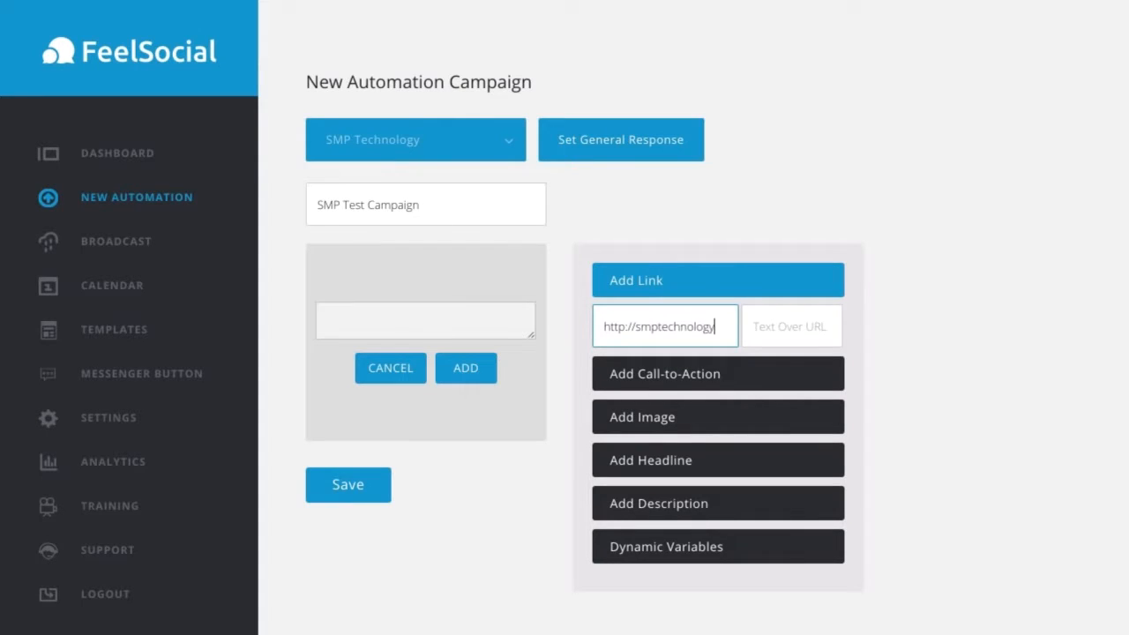
text(.zendesk.com)
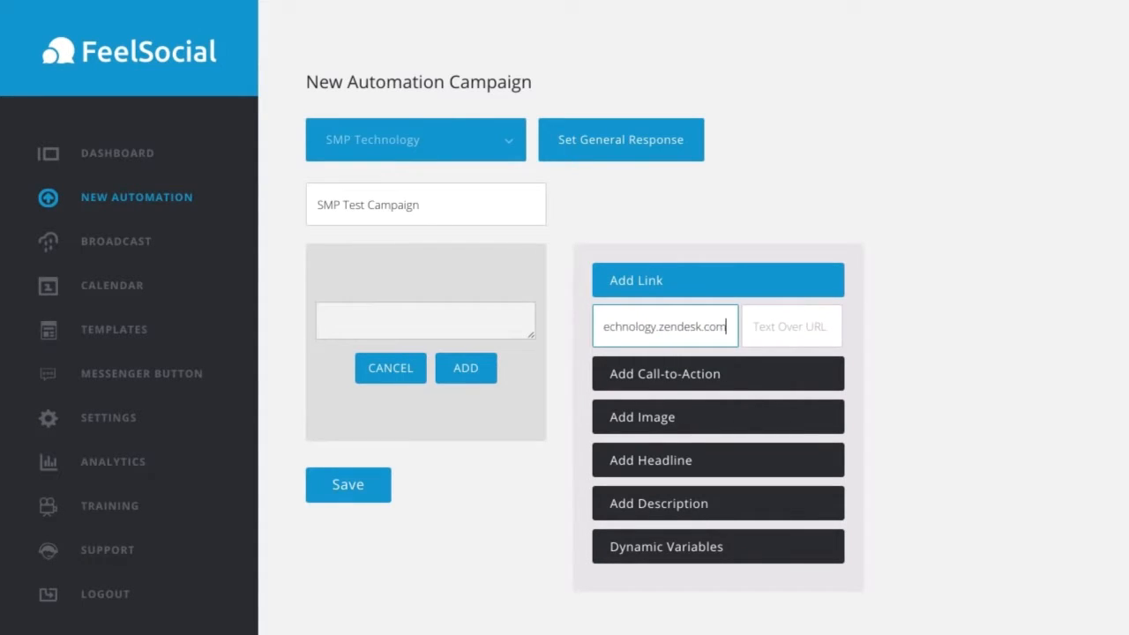
click(793, 326)
text(Supp)
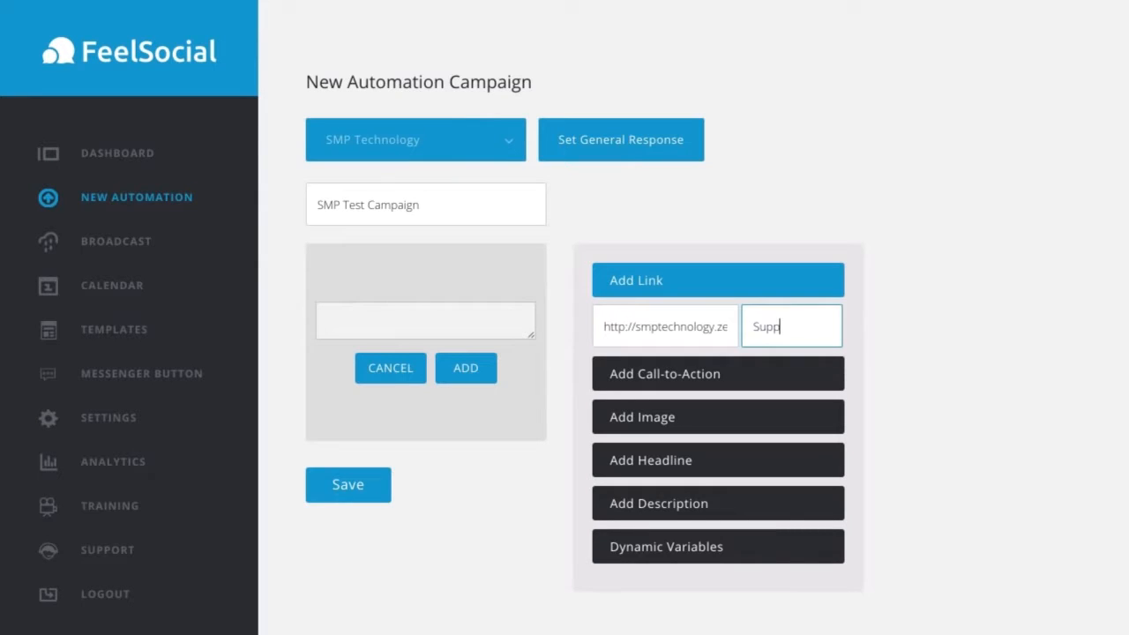
text(ort)
click(934, 310)
click(473, 372)
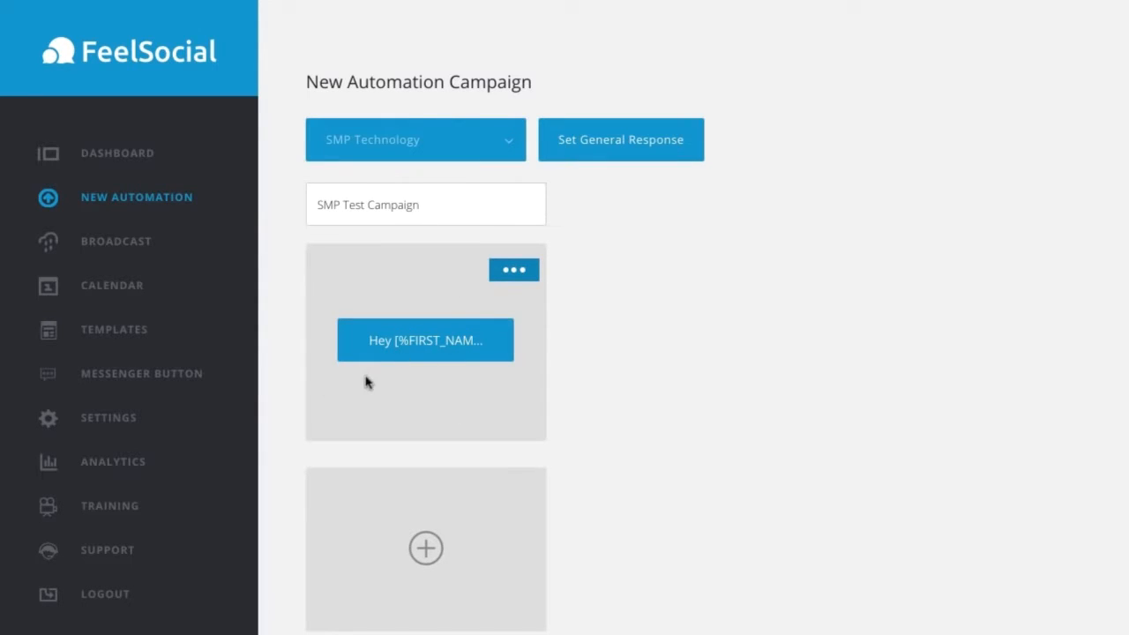
Step: Create a second custom message below the first and start it with "Hey" followed by the [%NAME%] variable
scroll(420, 413, down, 1)
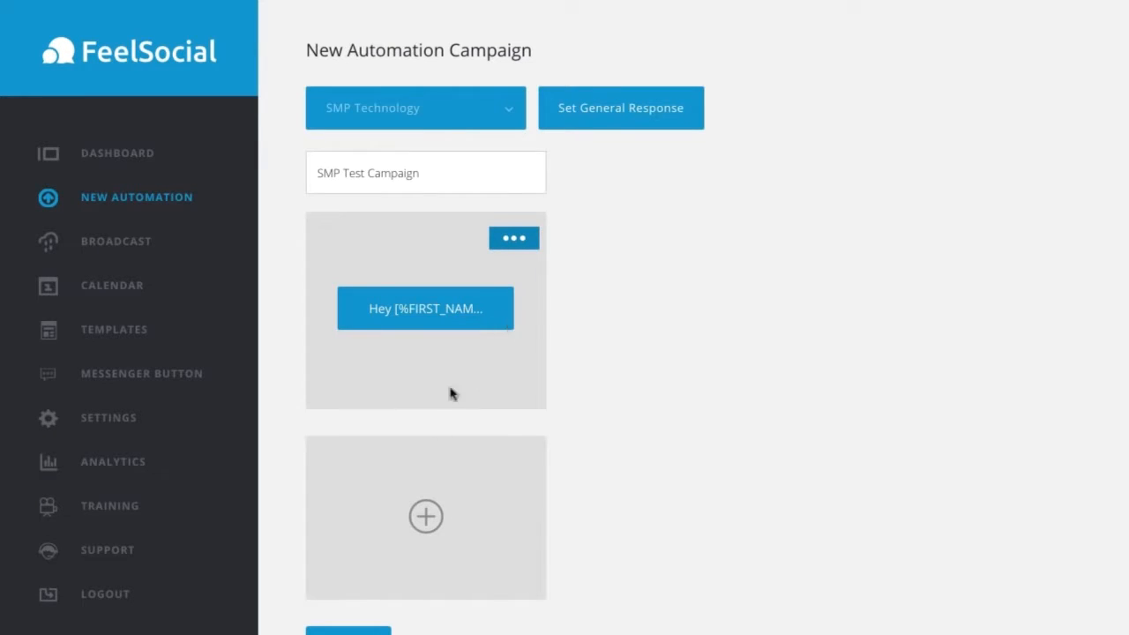
click(430, 518)
click(474, 521)
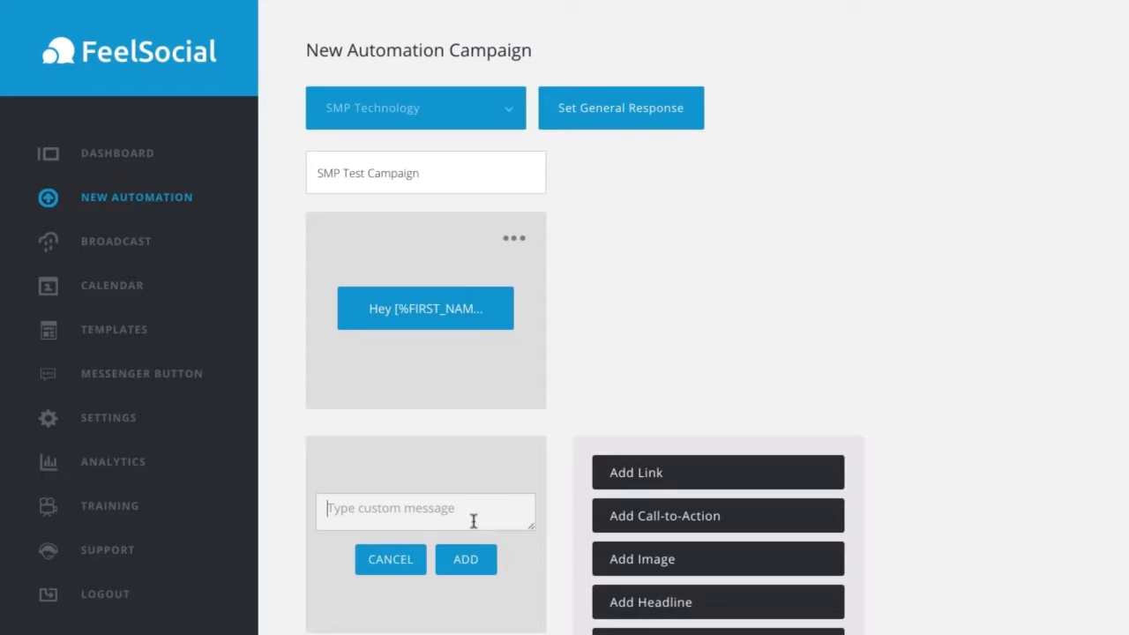
text(Hey)
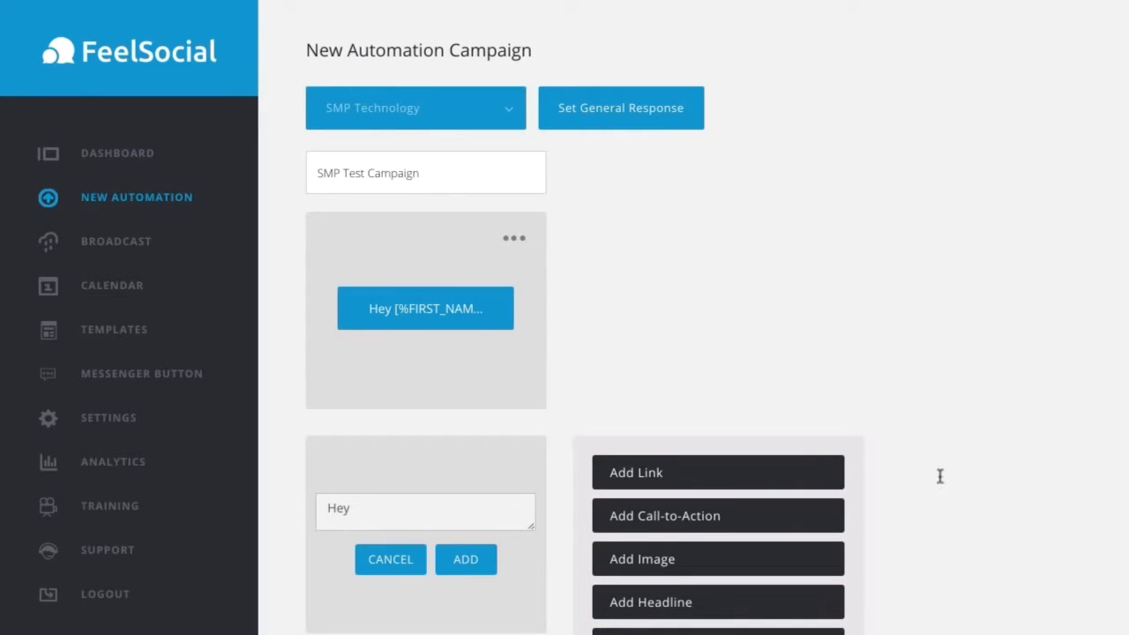
scroll(934, 476, down, 1)
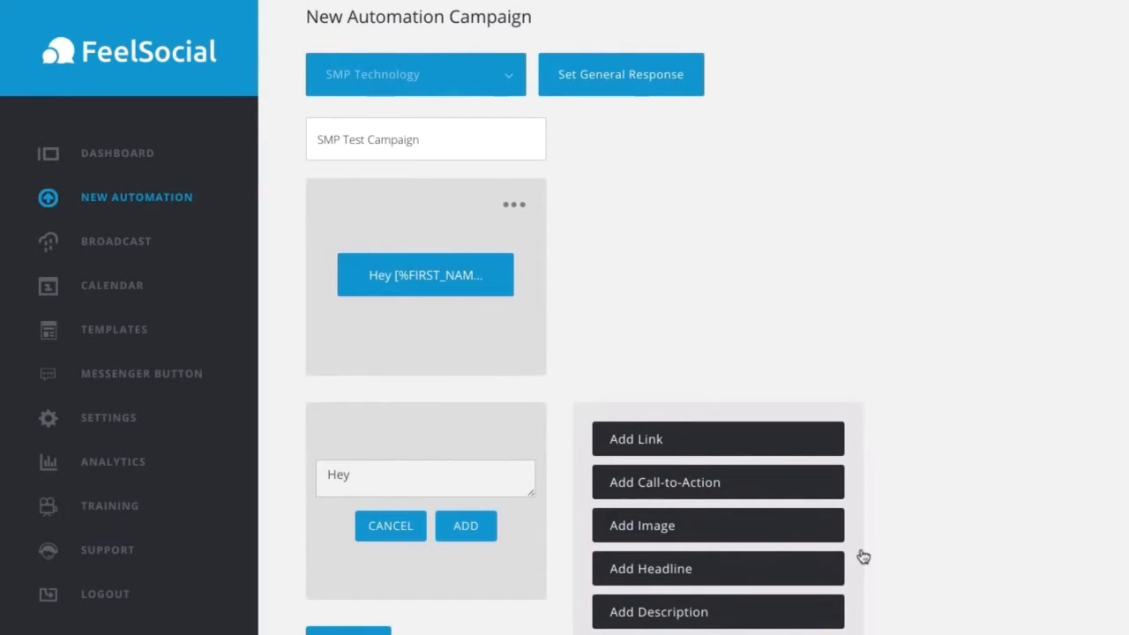
scroll(863, 556, down, 3)
click(807, 562)
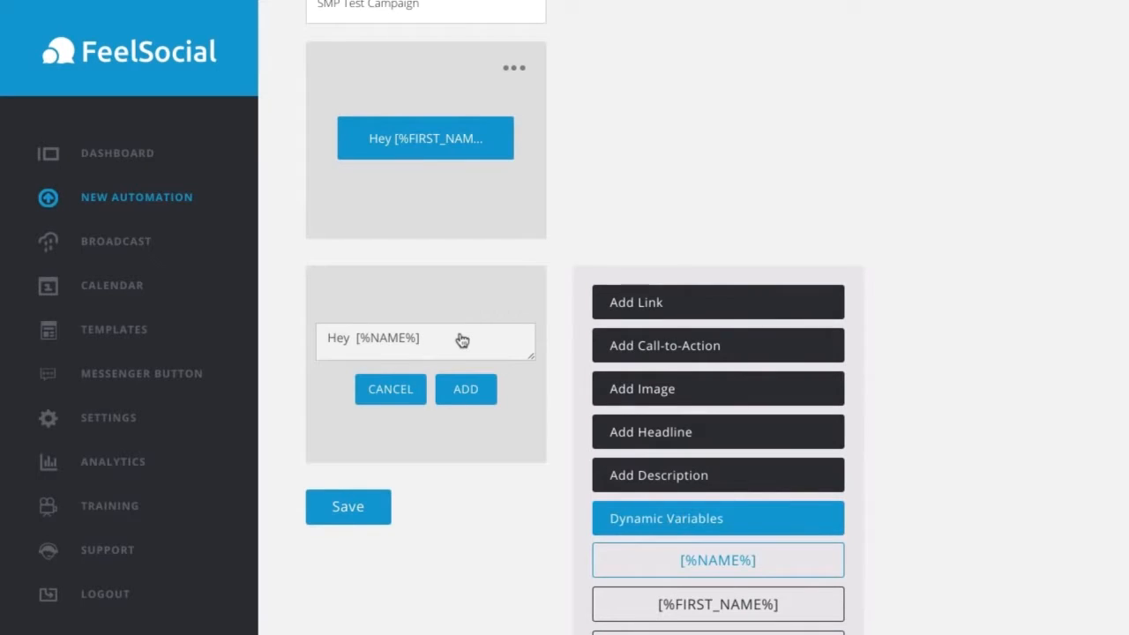
Step: Below the greeting, write "Thank you for the reply, what can we help you with on here today?" and end with a line break
click(461, 340)
key(Return)
text(Thank you f)
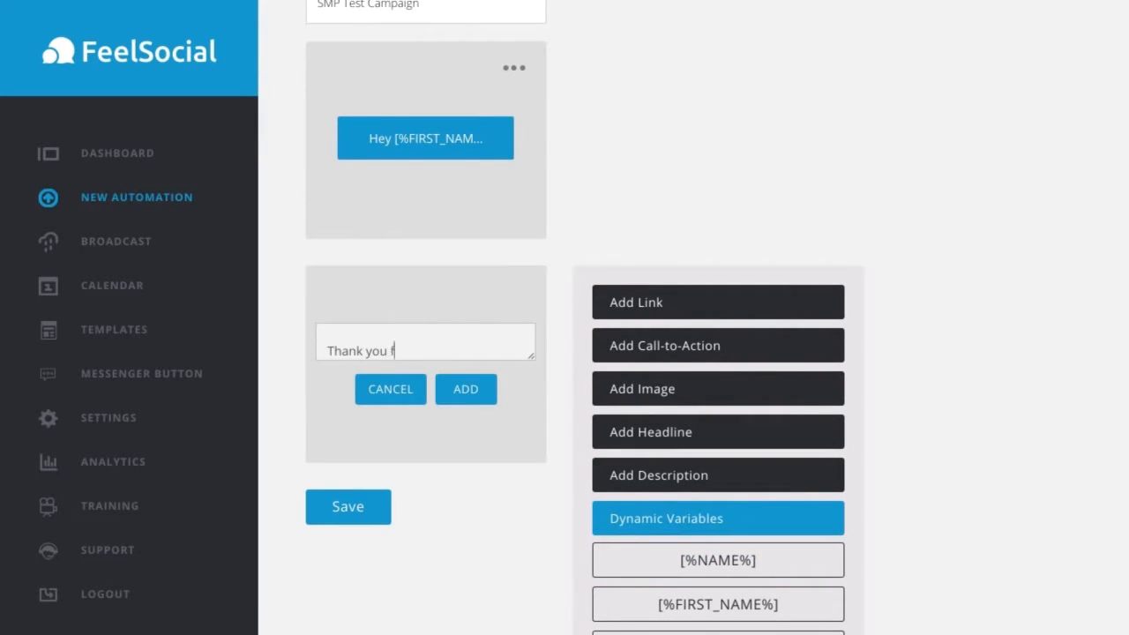
text(or the reply, what can)
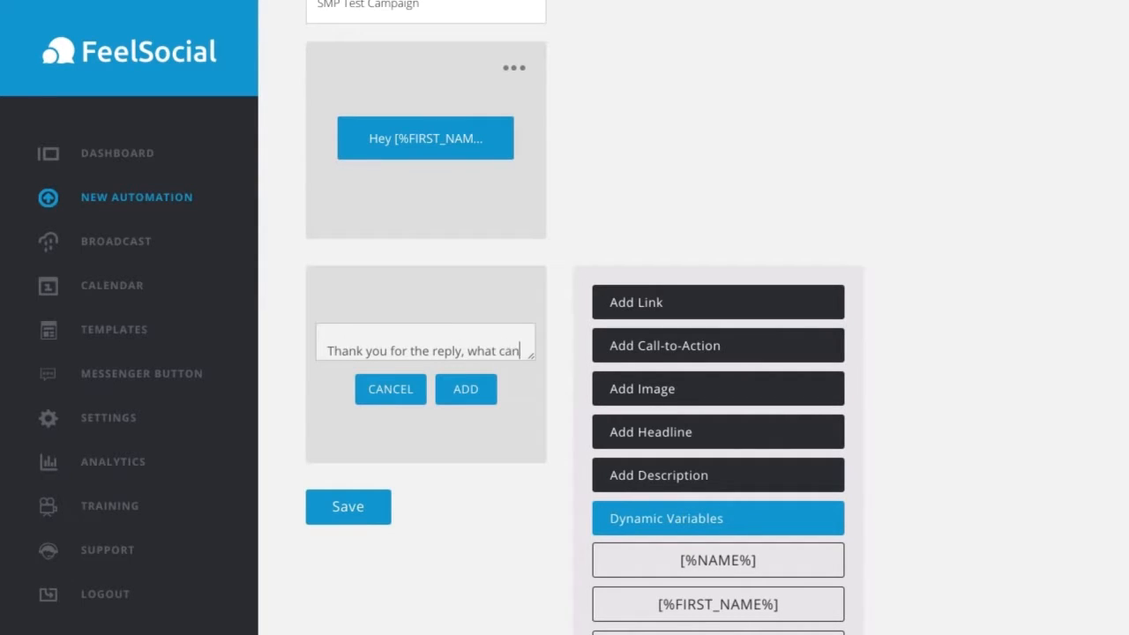
text( we help you w)
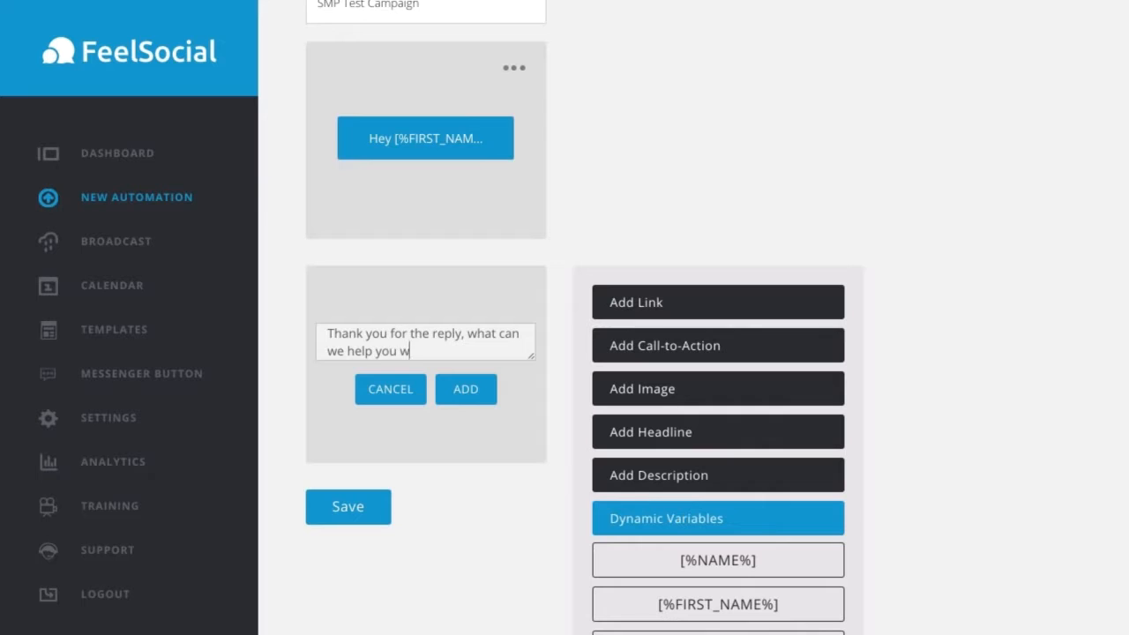
text(iht on)
key(BackSpace)
key(BackSpace)
key(BackSpace)
key(BackSpace)
key(BackSpace)
key(BackSpace)
text(ith on here today?)
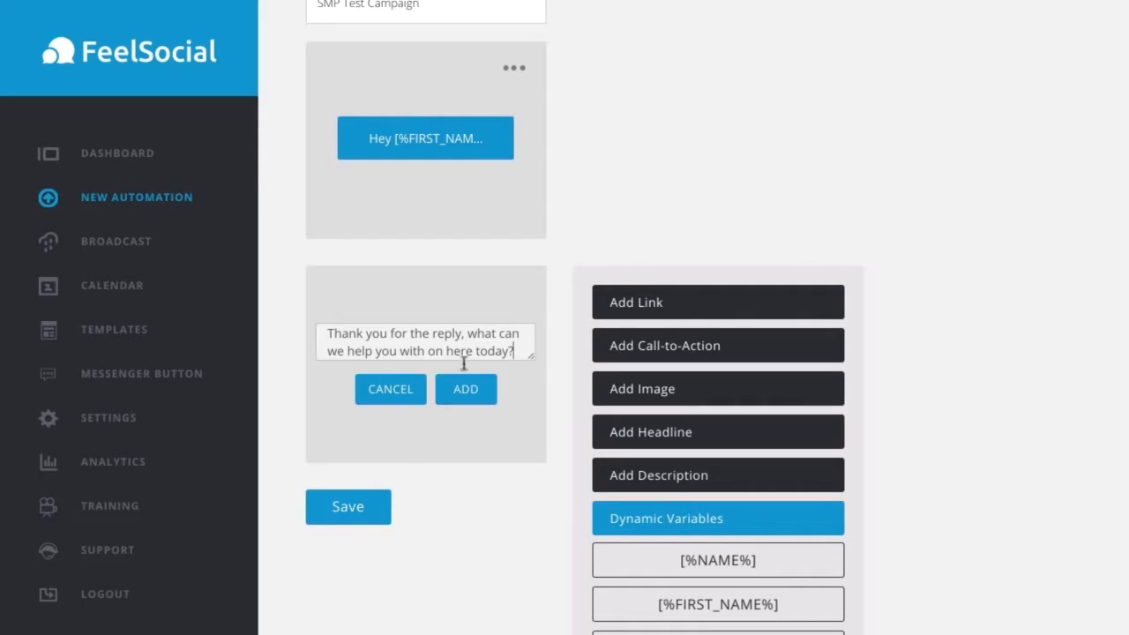
scroll(510, 361, down, 1)
key(Return)
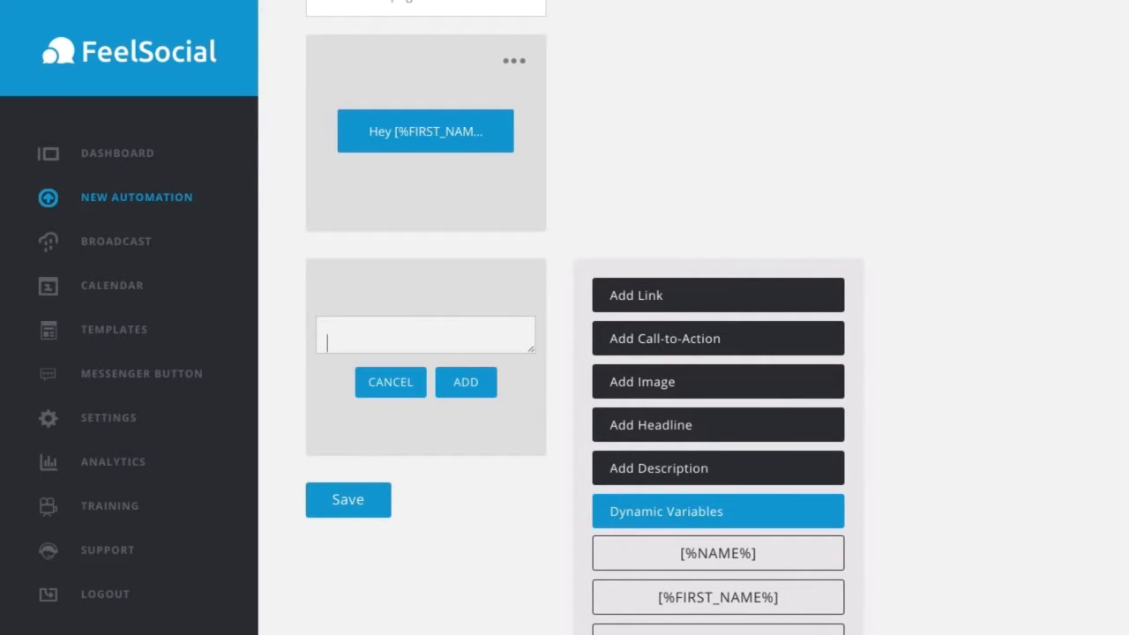
Step: Give the second message the call-to-action "Support, Buy Product" and add the message to the campaign
click(666, 344)
click(720, 482)
text(Support,)
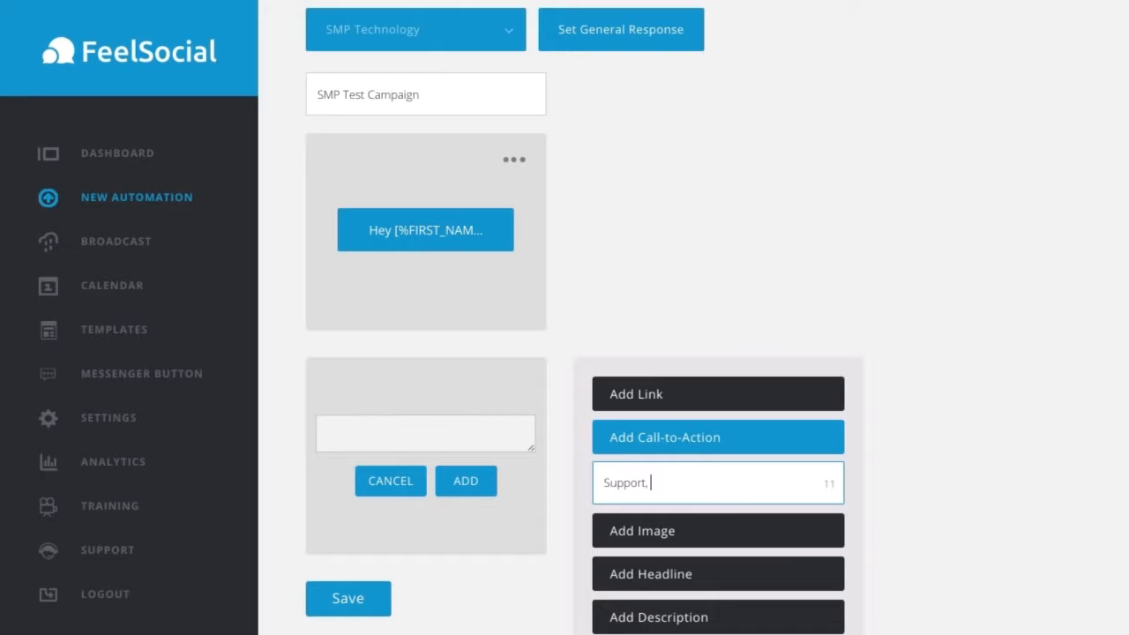
key(BackSpace)
text(Buy Product)
click(475, 481)
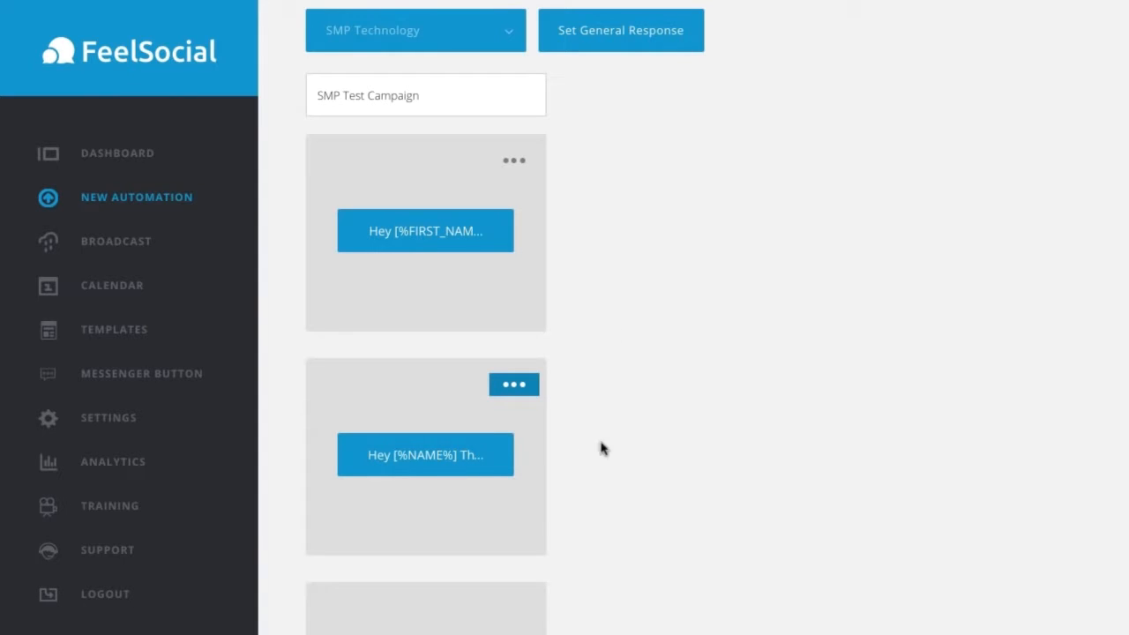
Step: Create a third custom message reading "For support, please contact us at the link below", followed by two line breaks
scroll(491, 502, down, 1)
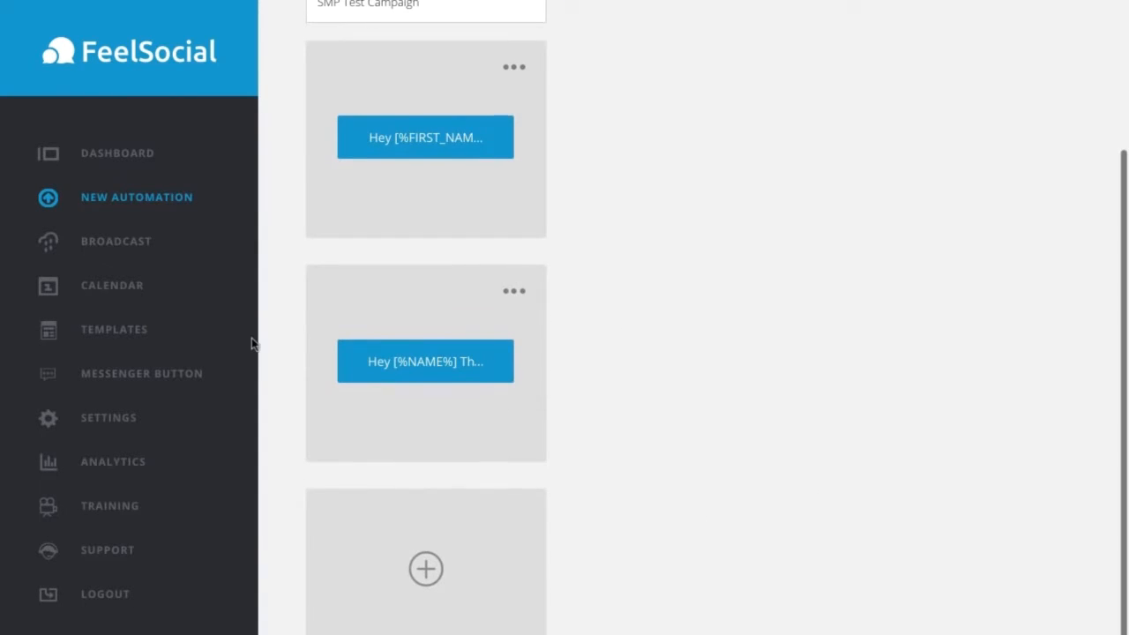
click(428, 569)
scroll(854, 451, down, 1)
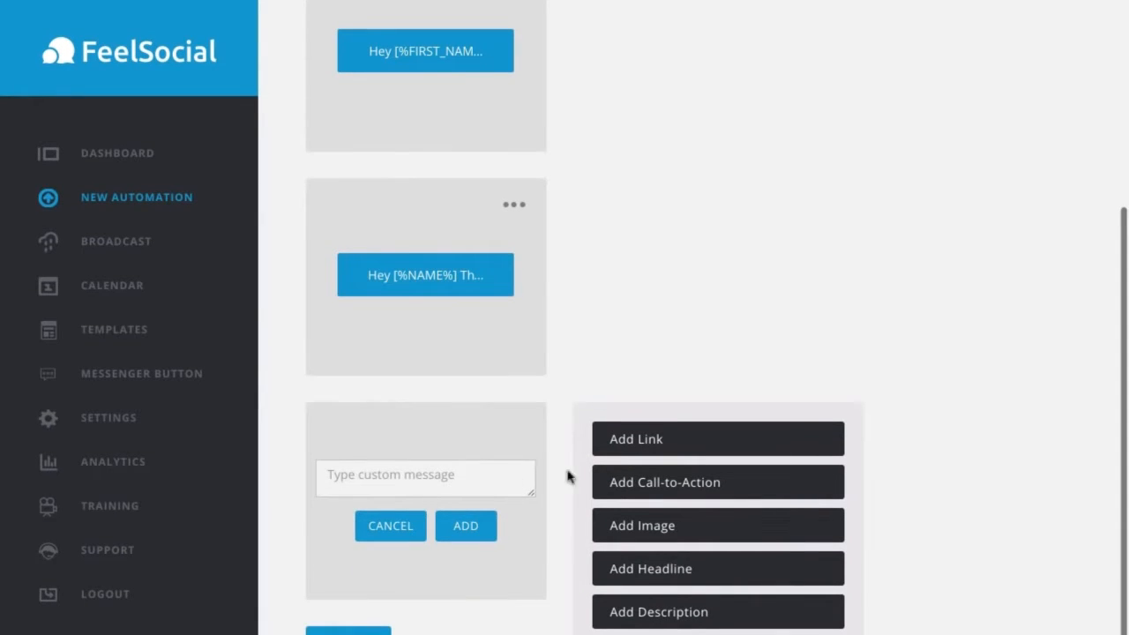
click(399, 480)
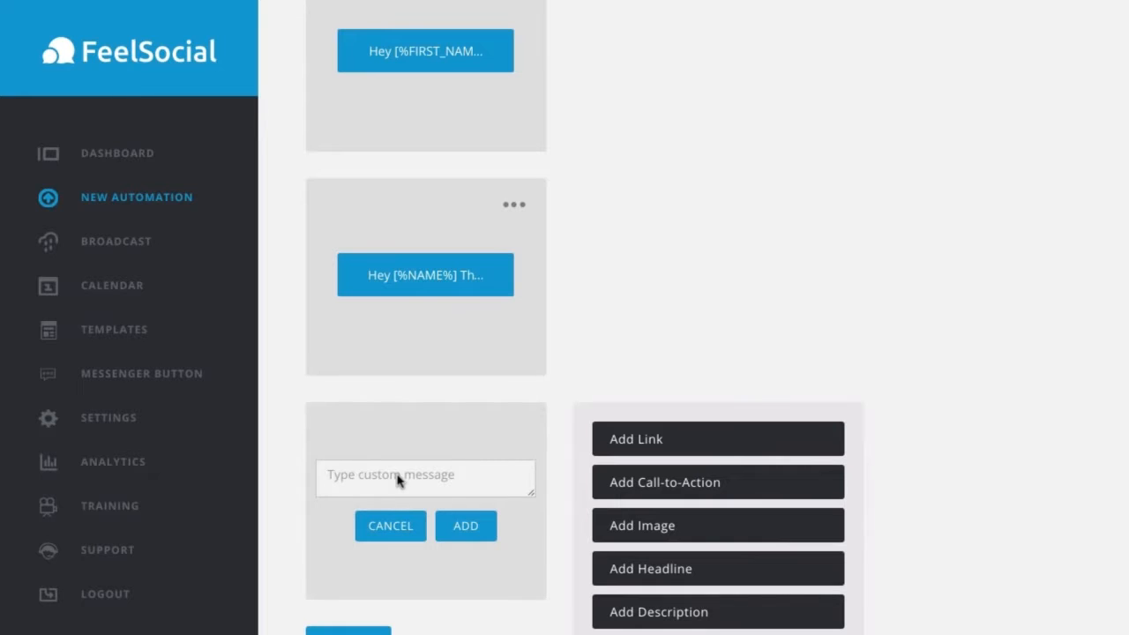
text(fo)
key(BackSpace)
text(For support, please contact)
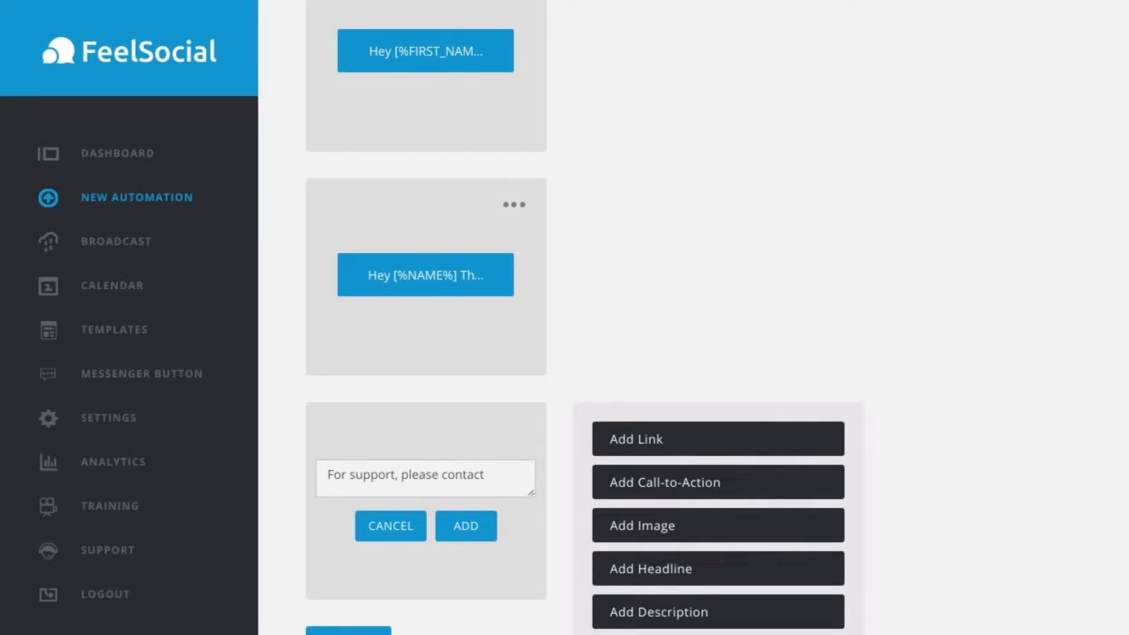
text( httus at the link )
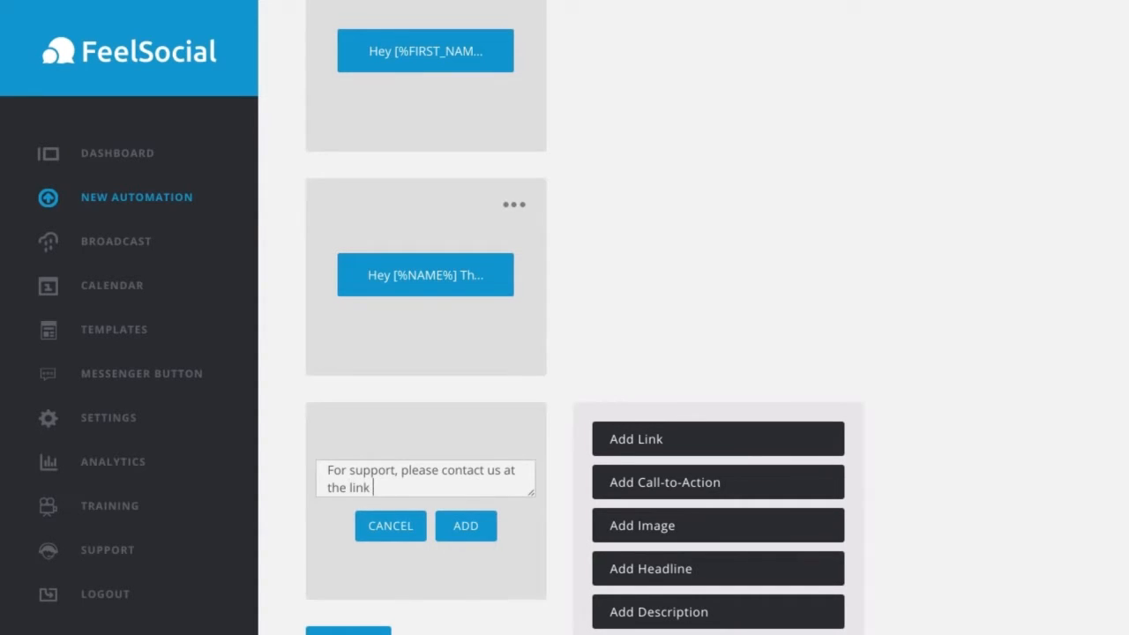
text(below)
key(Return)
key(Return)
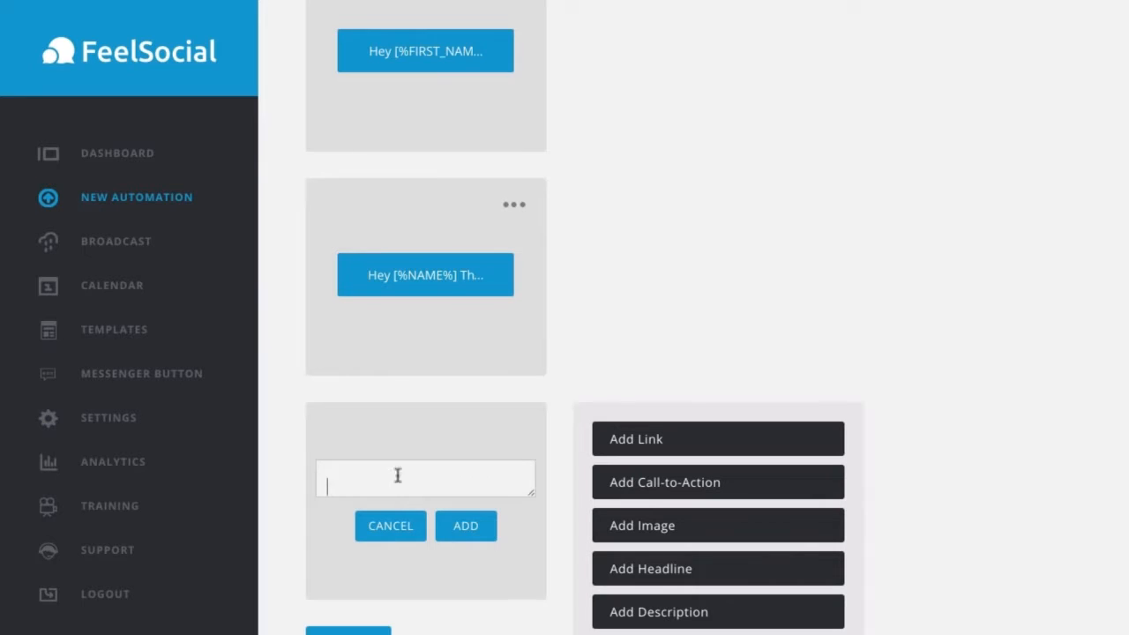
click(653, 438)
click(648, 484)
text(http://smptech)
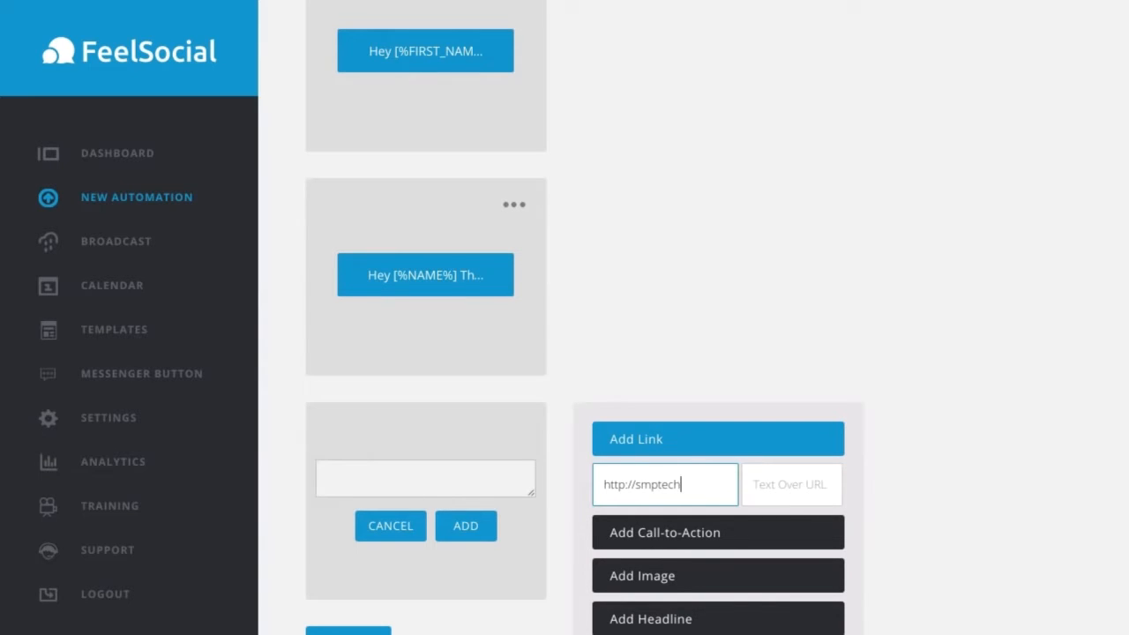
text(nology.zendesk.com)
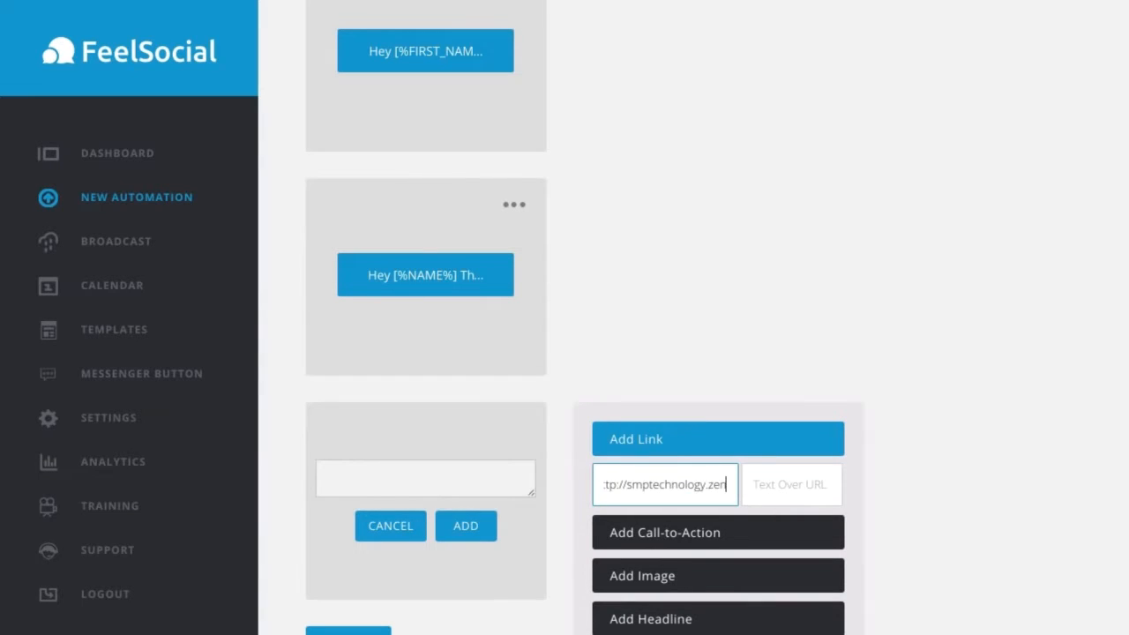
key(Tab)
text(Contact Us Here)
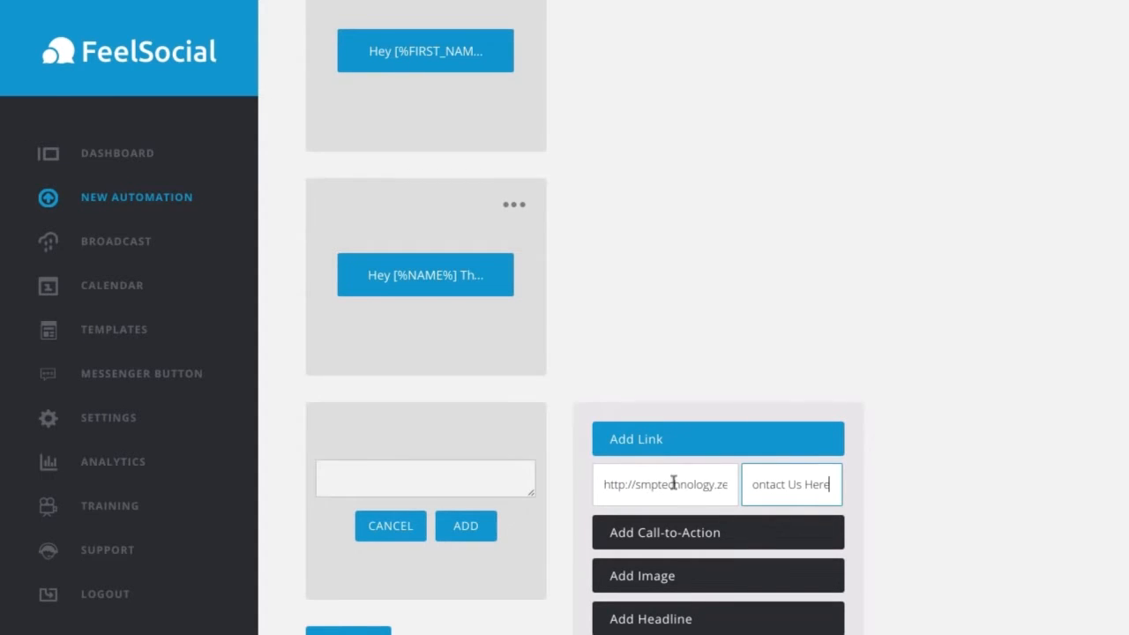
Step: Attach the image file Profile Pic.png to the third message
scroll(786, 453, down, 1)
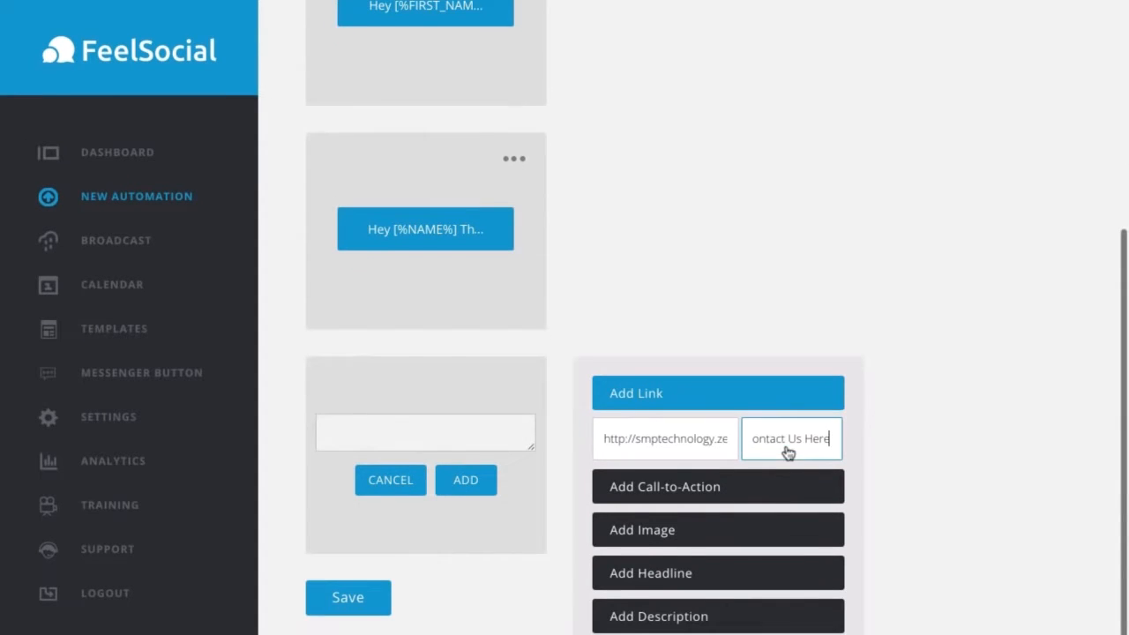
click(667, 531)
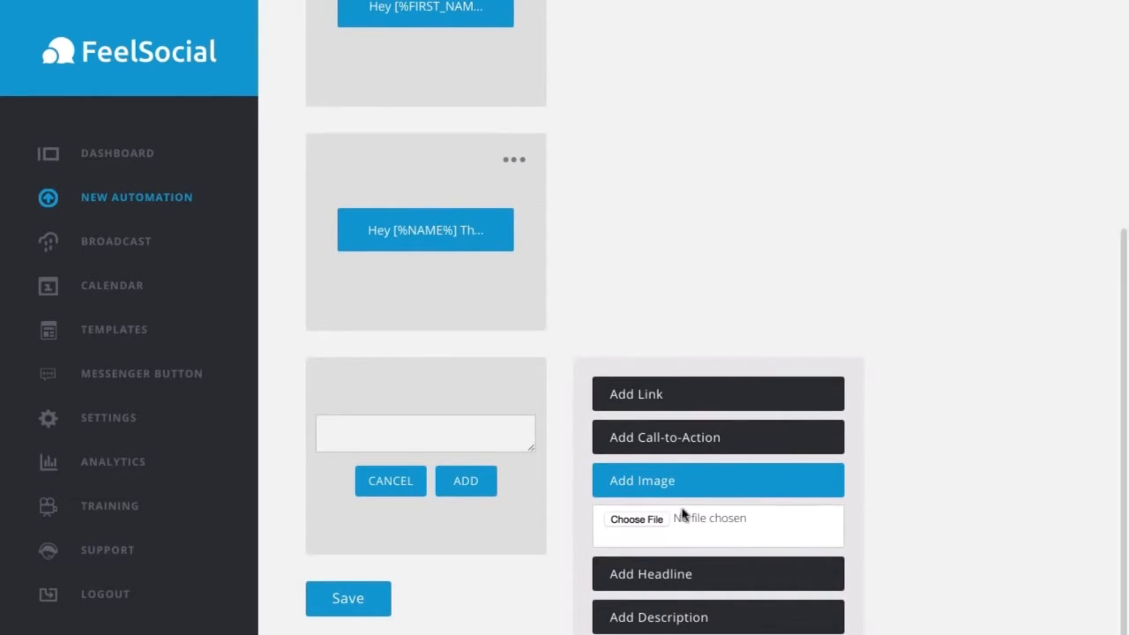
click(660, 520)
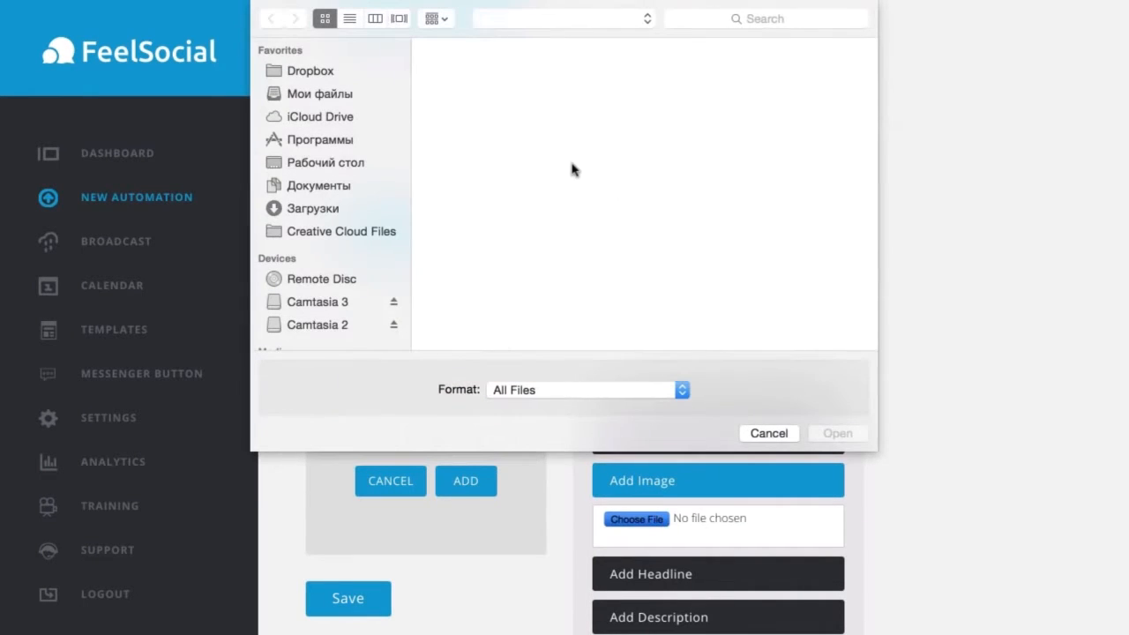
double_click(515, 77)
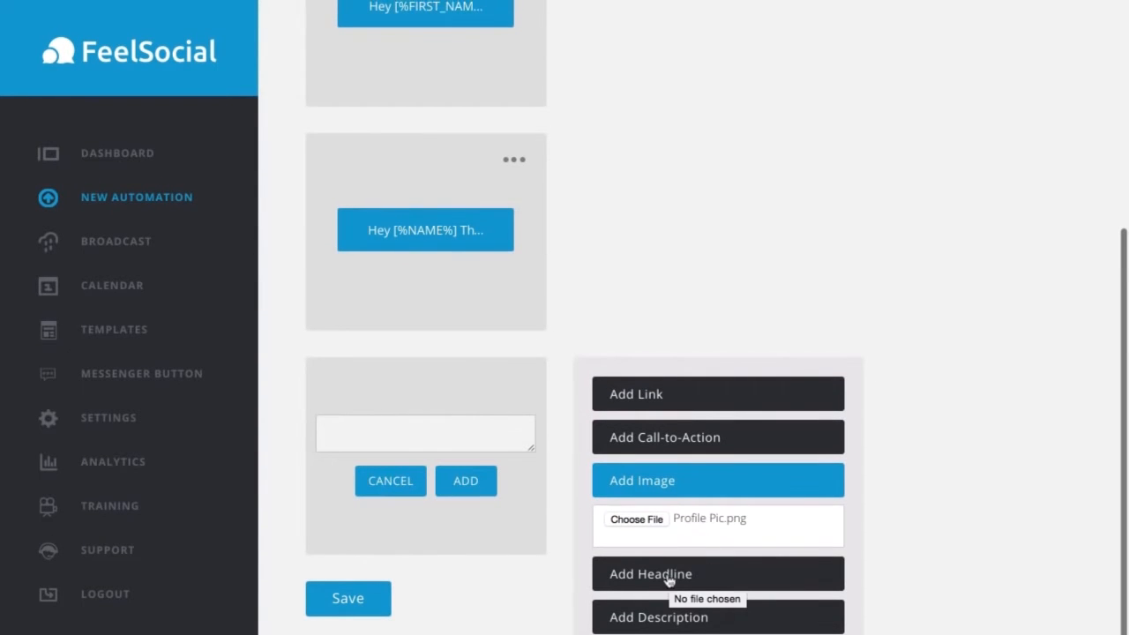
Step: Add the third message to the campaign without a headline or description, and save the campaign
click(658, 614)
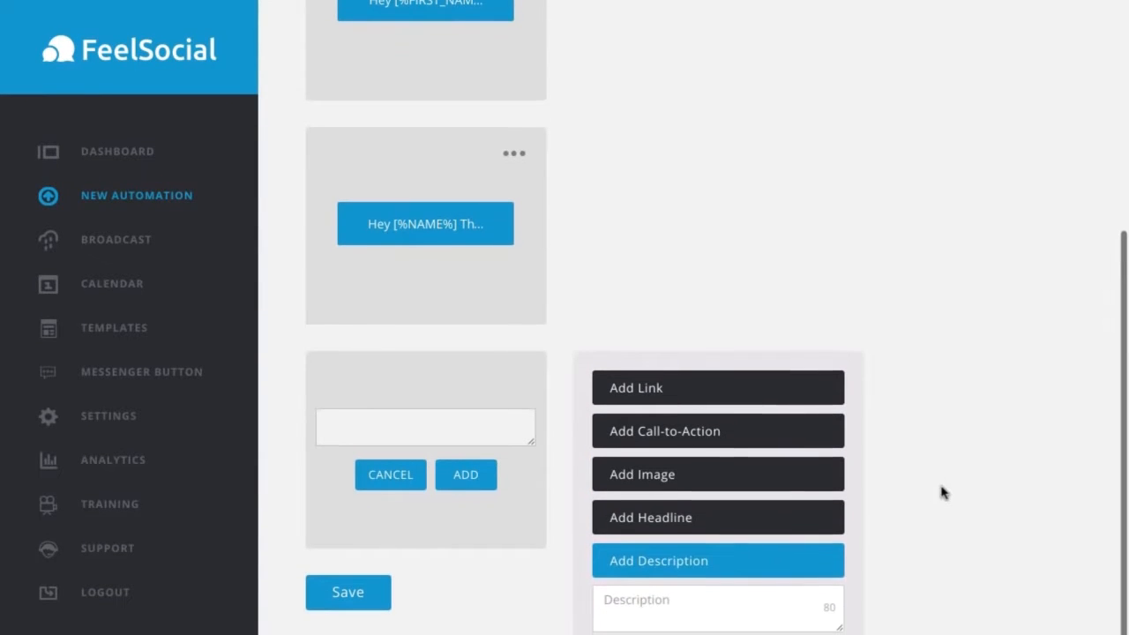
click(684, 521)
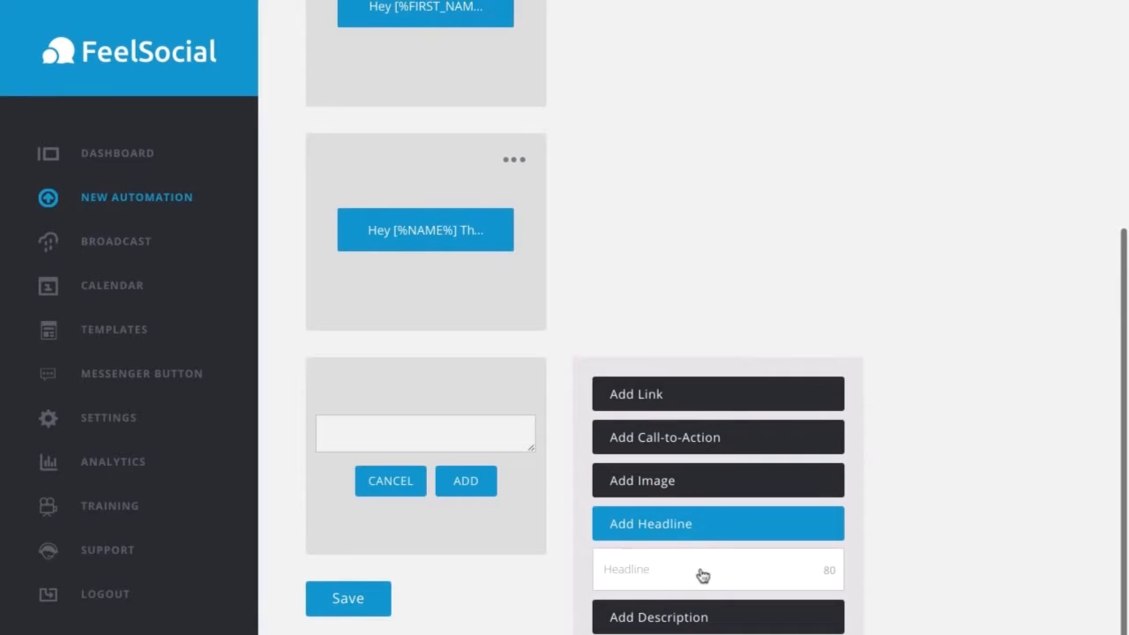
click(462, 481)
scroll(524, 473, down, 2)
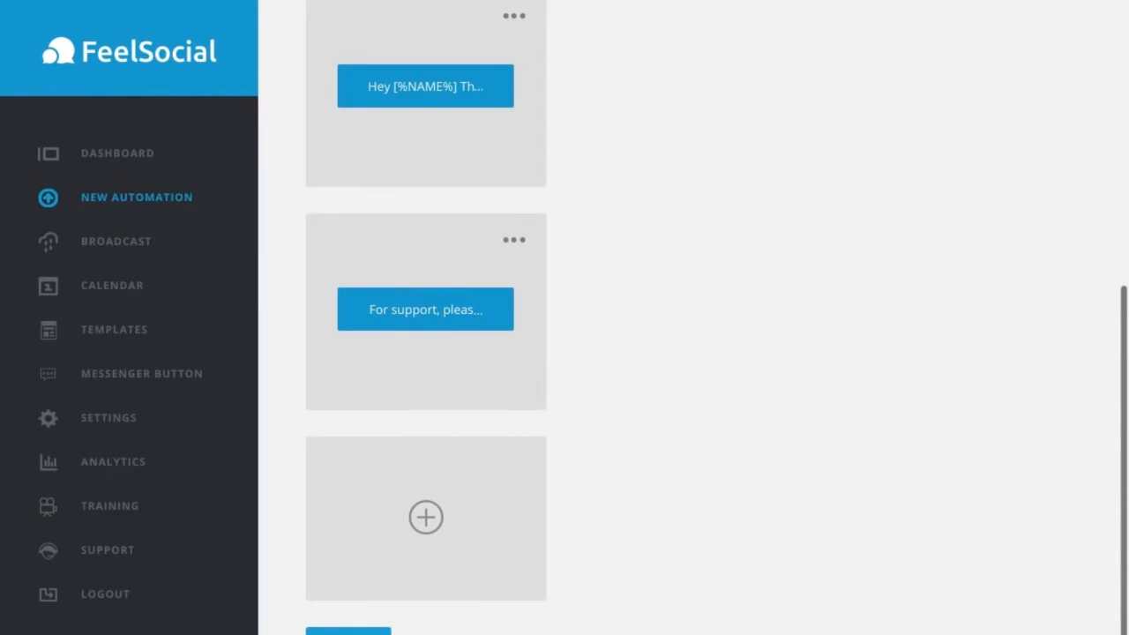
click(350, 631)
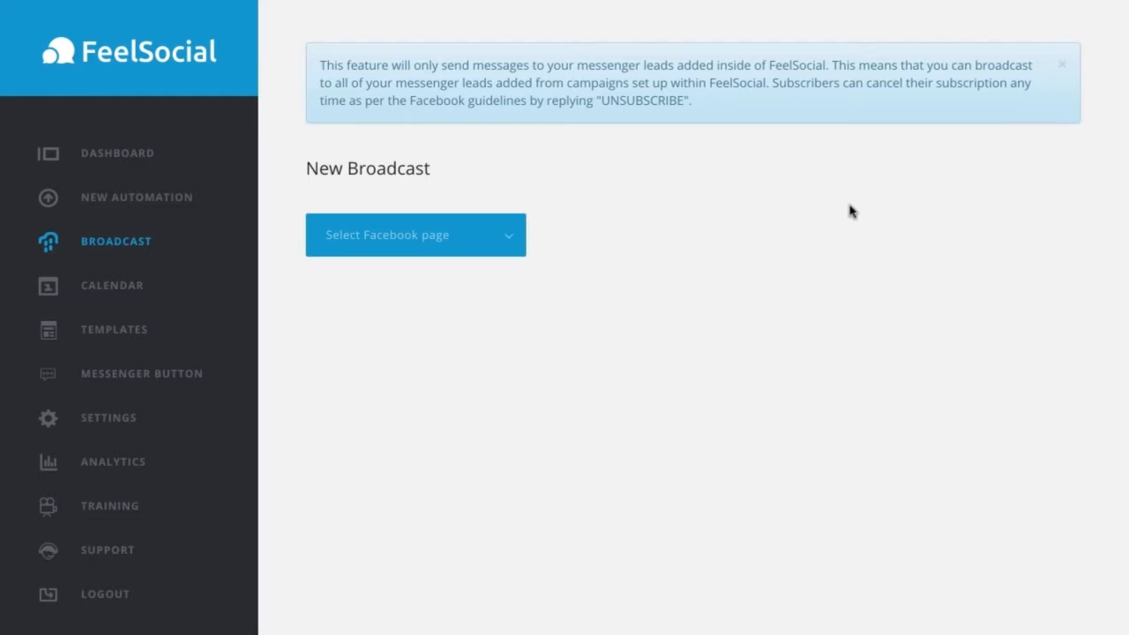
Step: Set up a new broadcast for the SMP Technology page and name it "InstaPilot Test"
click(495, 240)
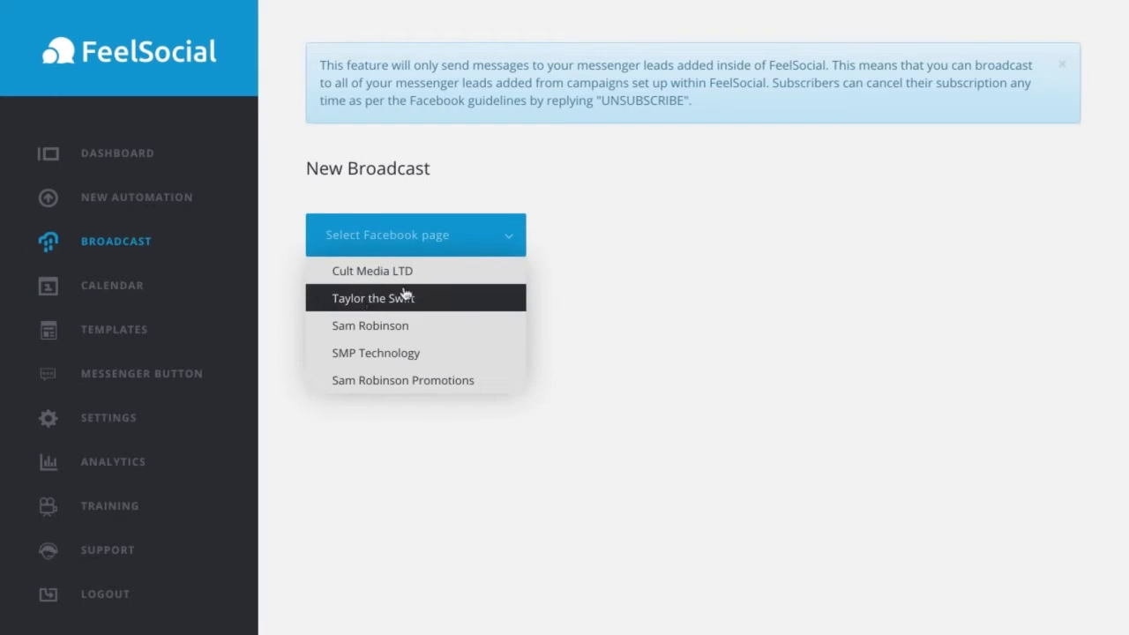
click(370, 353)
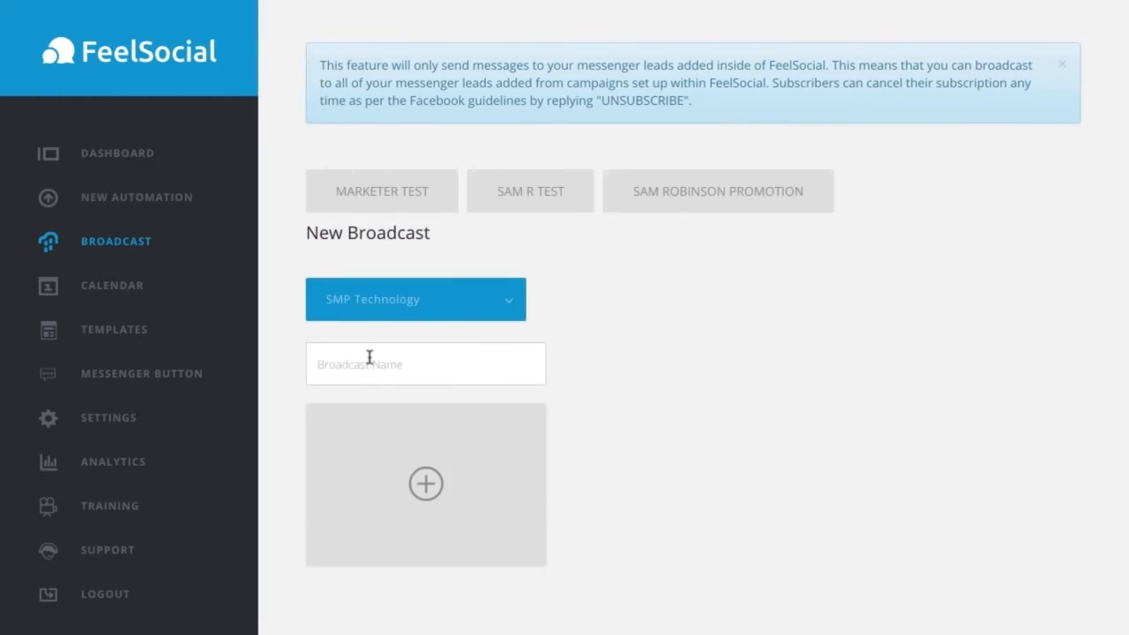
click(459, 357)
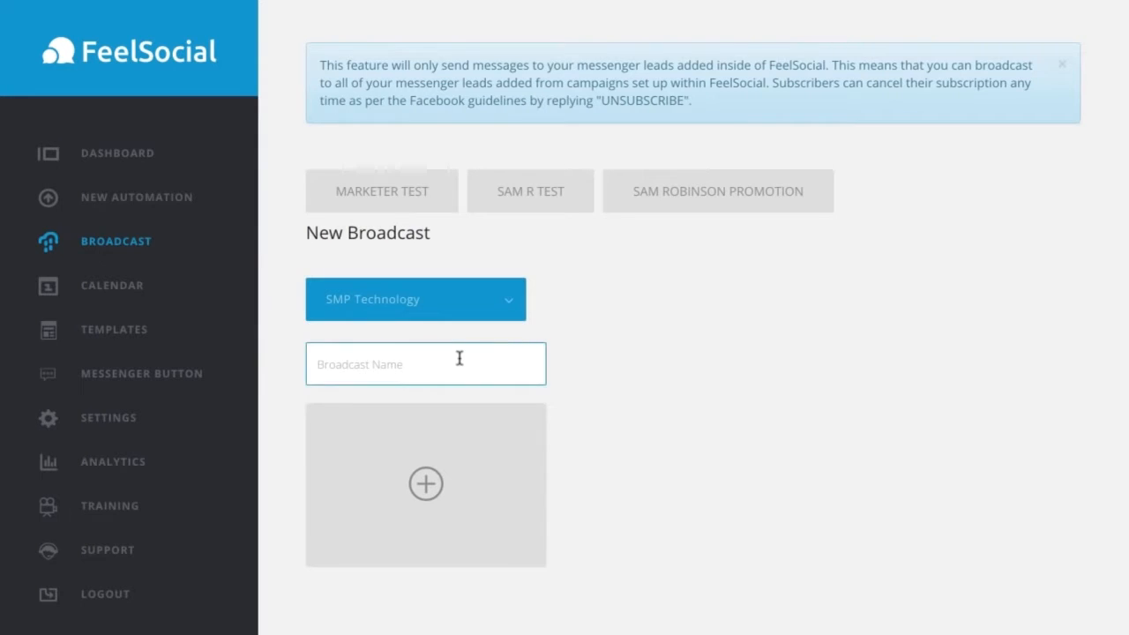
text(InstaPilot Test)
Step: Create the broadcast's custom message and start it with "Hey" followed by the [%FIRST_NAME%] variable
click(452, 472)
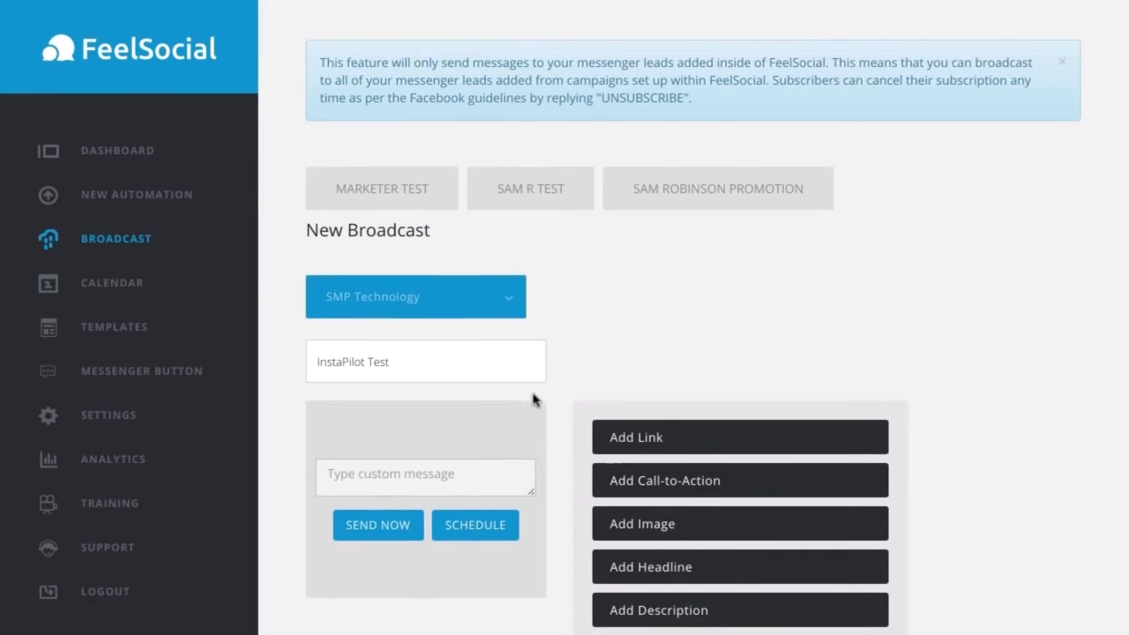
click(415, 483)
text(Hey)
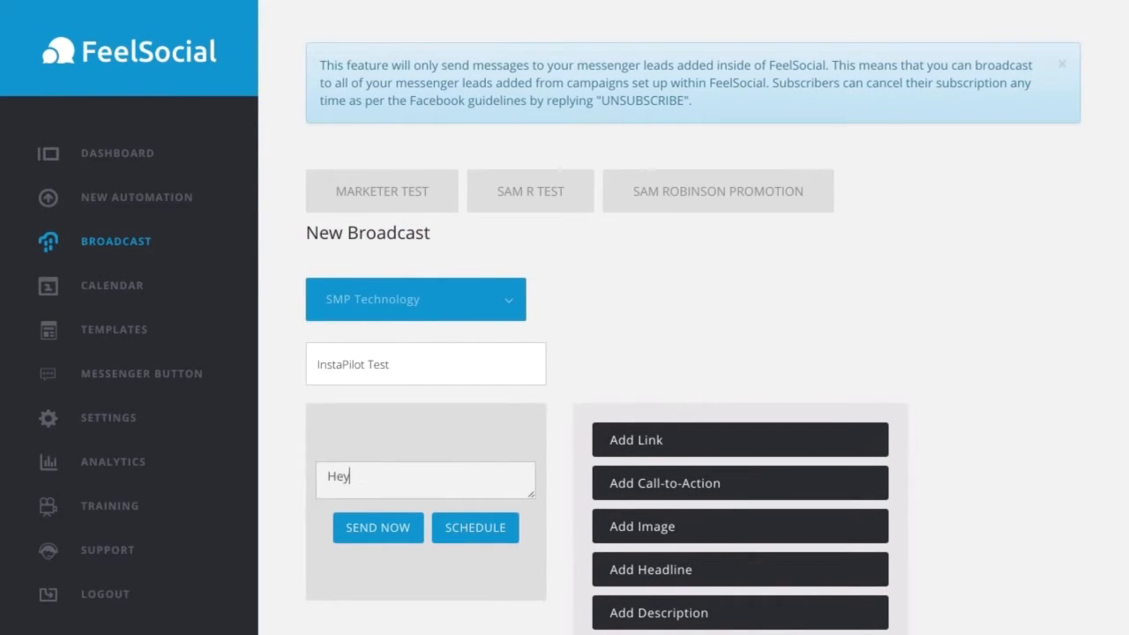
scroll(1038, 524, down, 3)
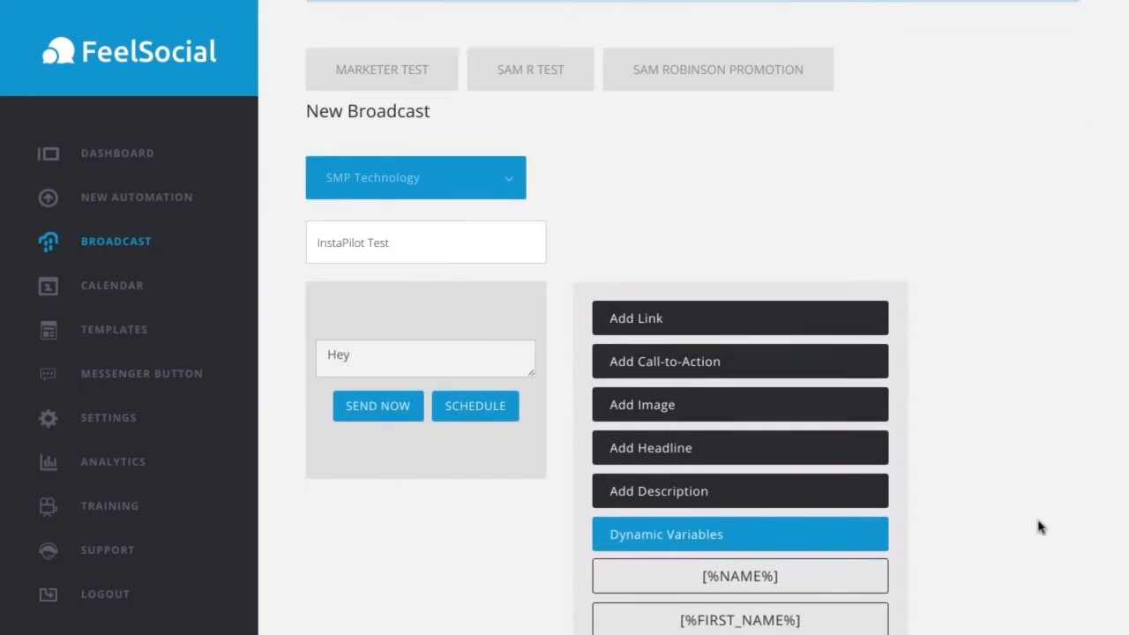
click(803, 530)
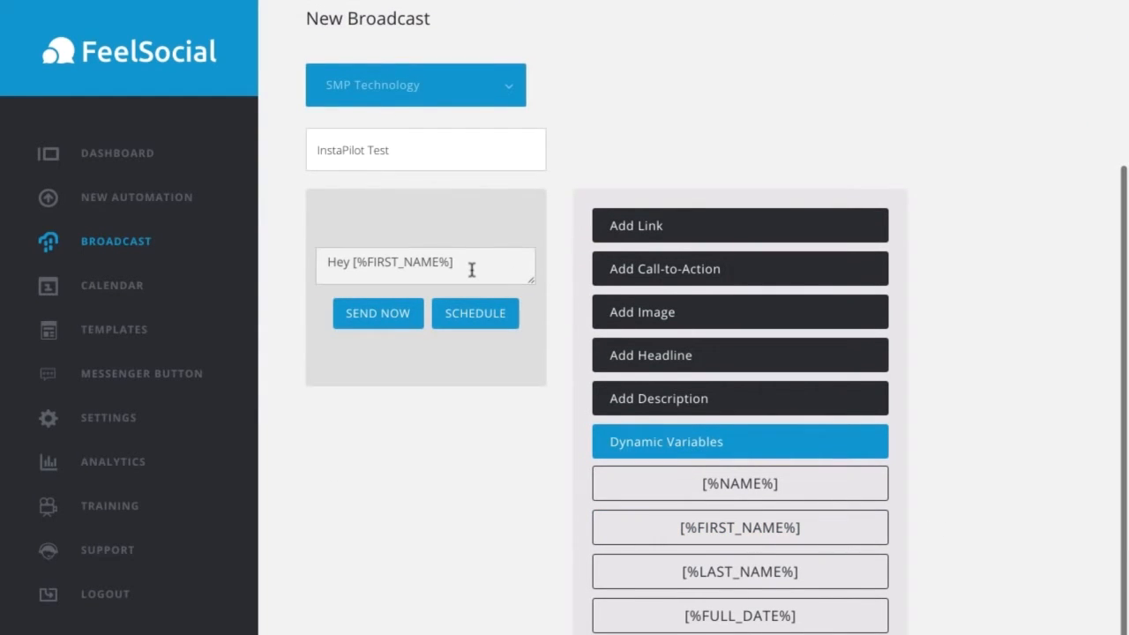
Step: Continue the broadcast message after a blank line with "Did you know we launched a new Instagram software this week. Check it out at"
key(Return)
key(Return)
text(Did)
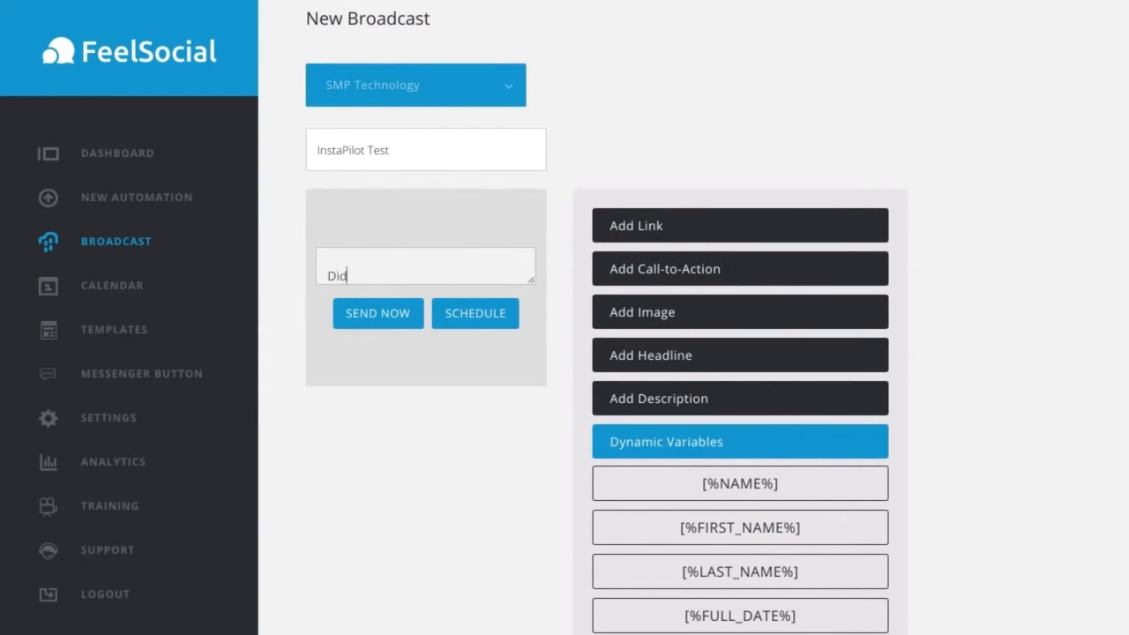
text( you know we launched a new)
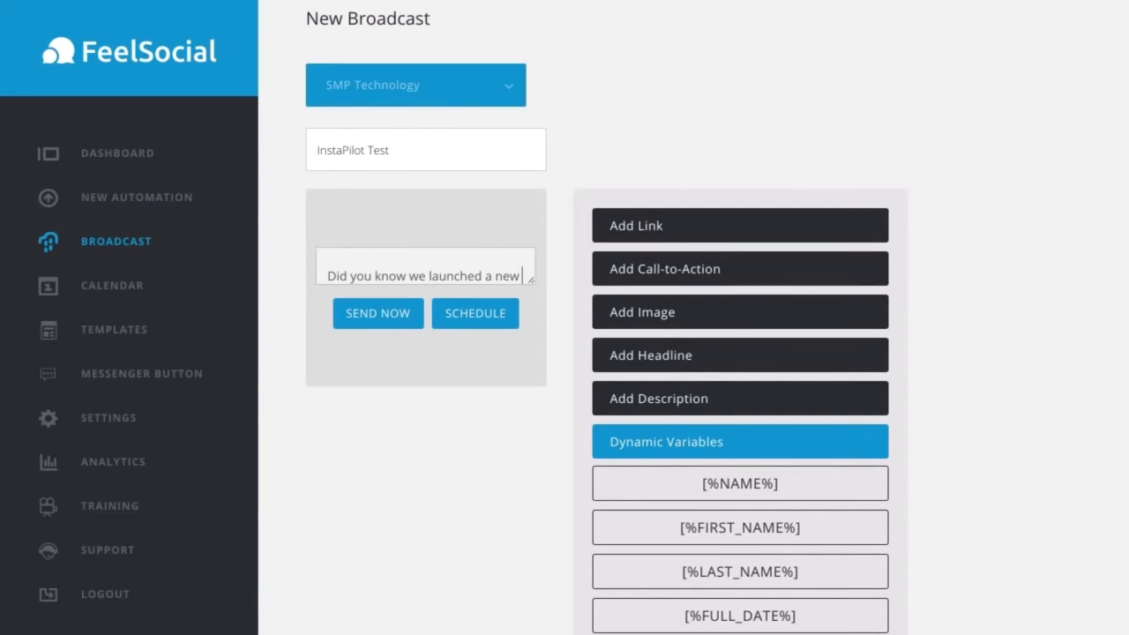
text( Instagram software this week. Check it out at)
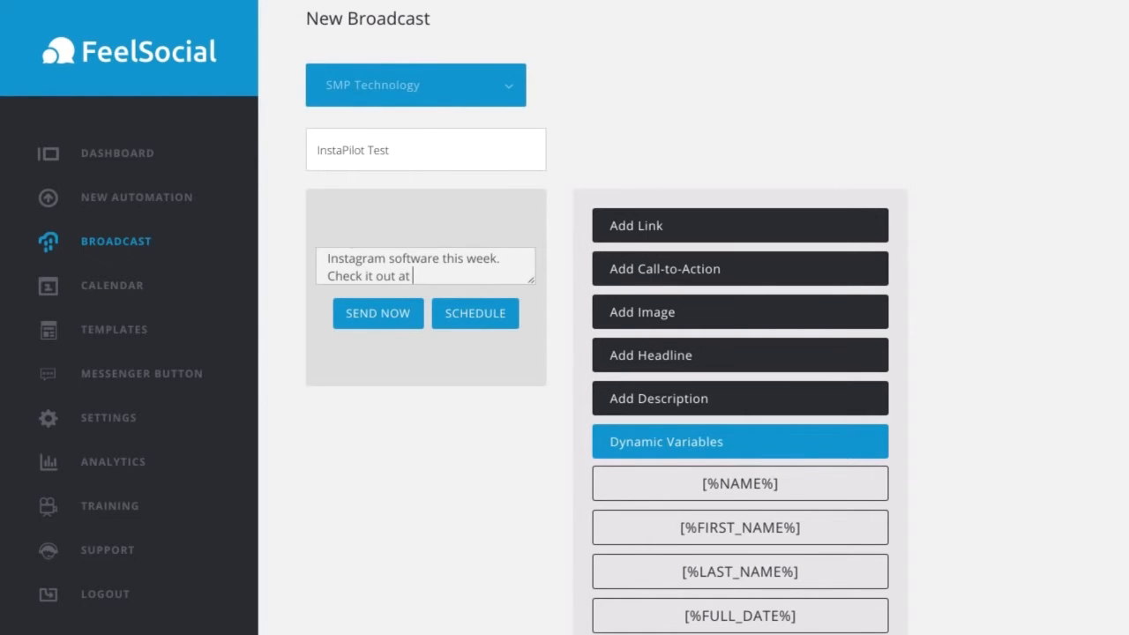
click(630, 235)
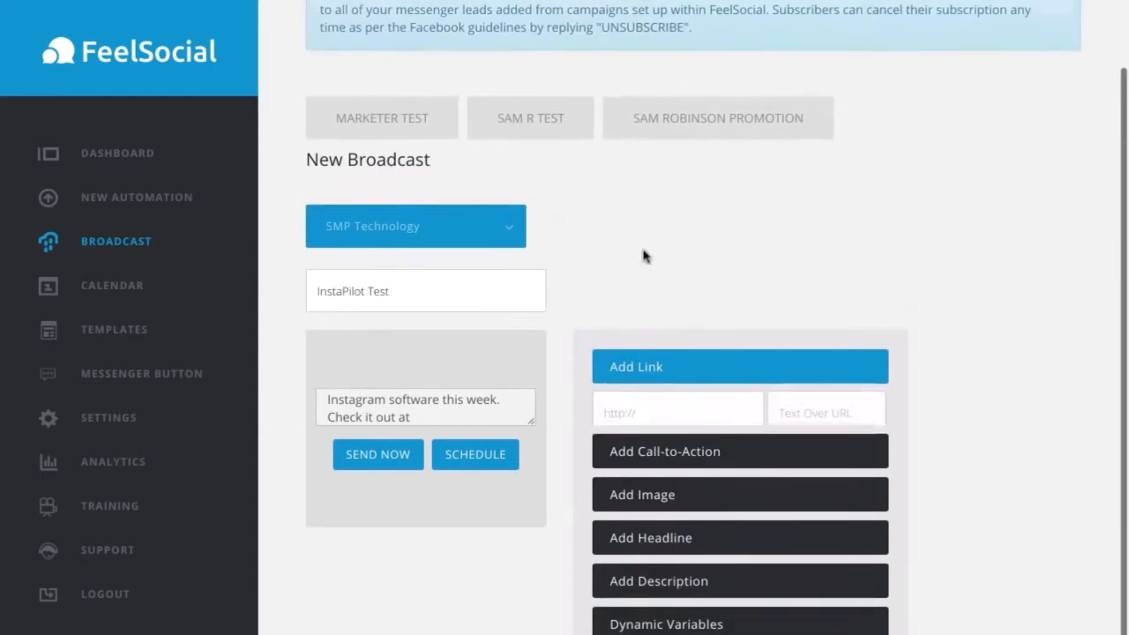
click(681, 432)
text(http)
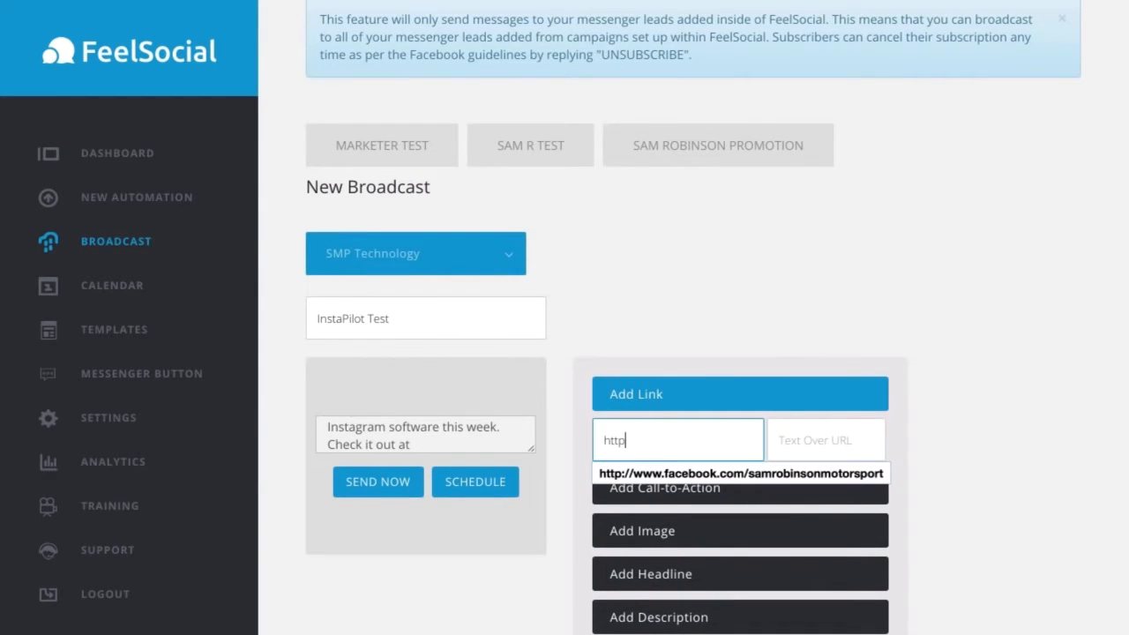
text(://in)
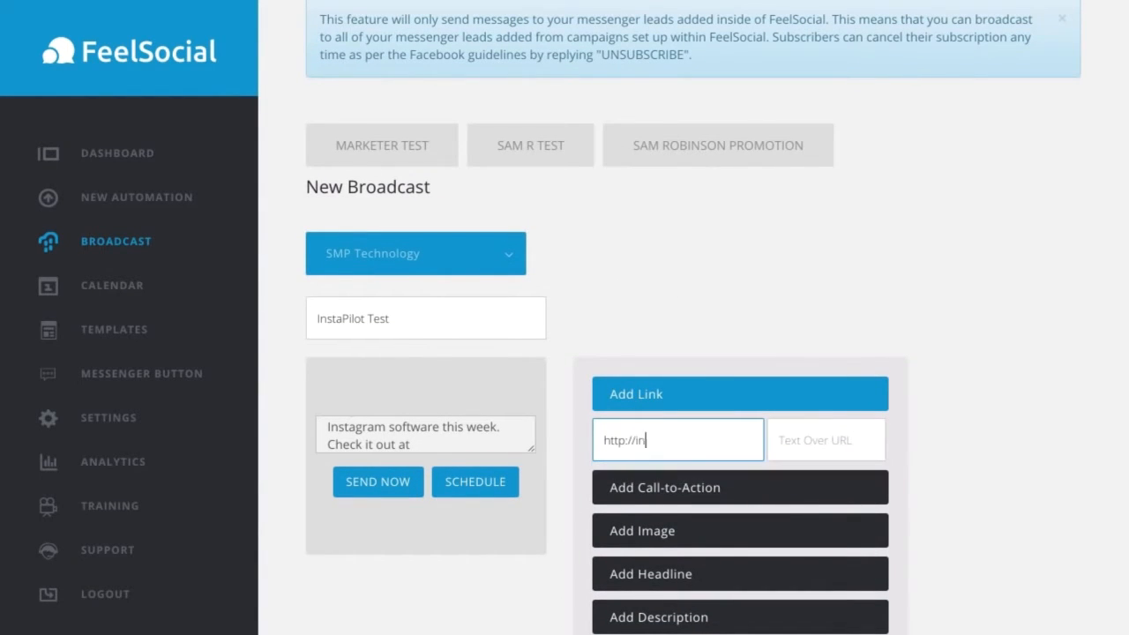
text(stapilotapp.com)
click(797, 439)
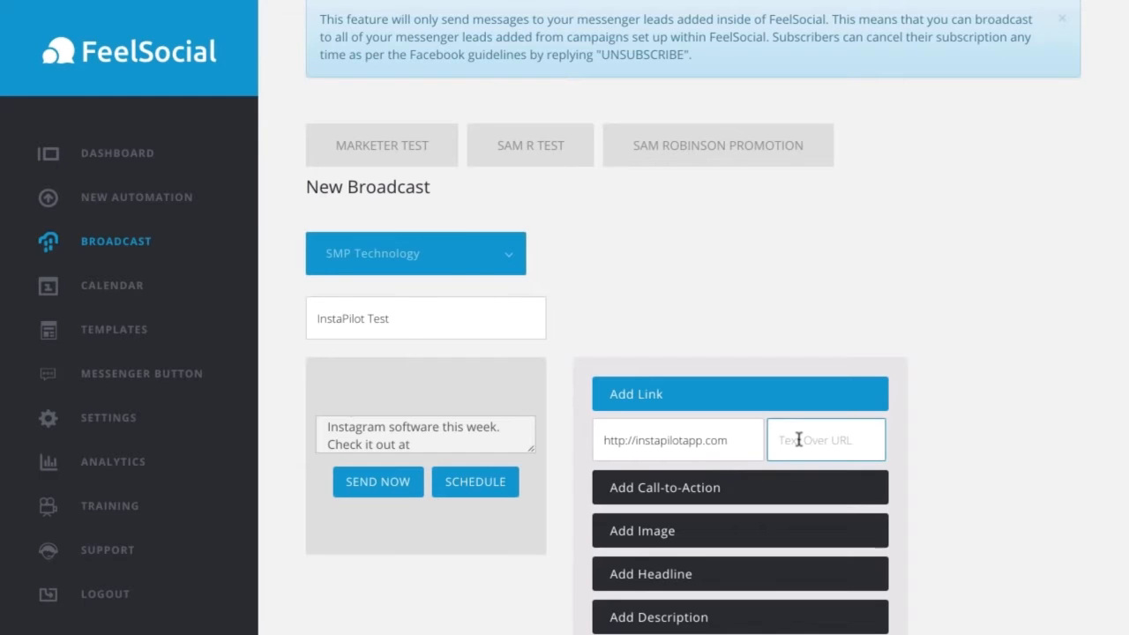
text(See InstaPilot Here)
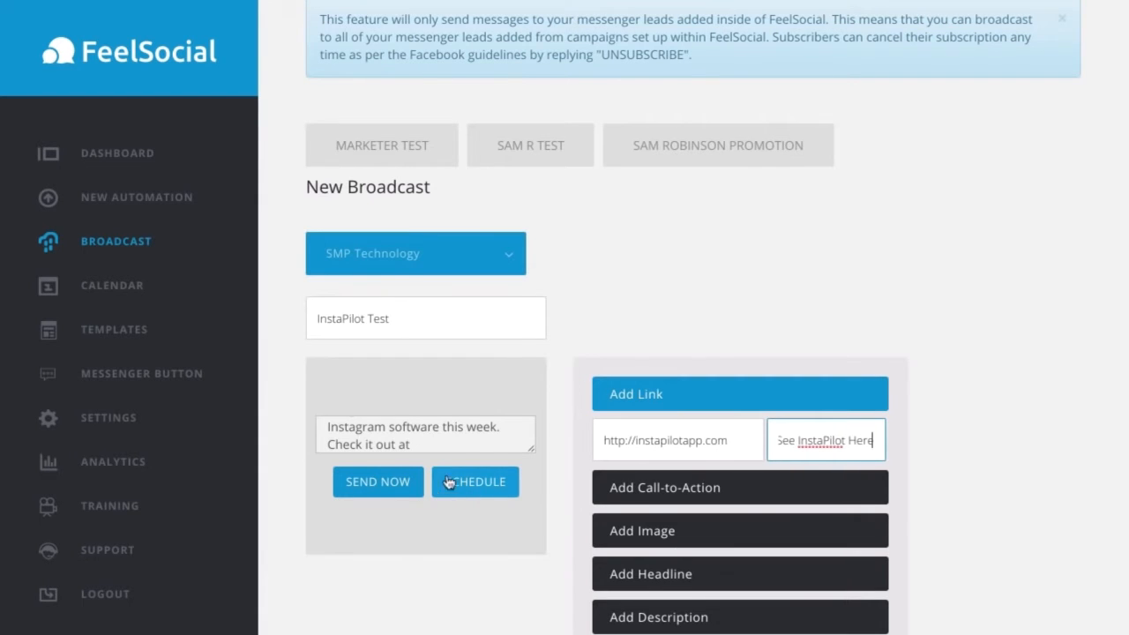
Step: View the broadcast's scheduling options without scheduling it, and send the broadcast immediately
scroll(424, 494, up, 1)
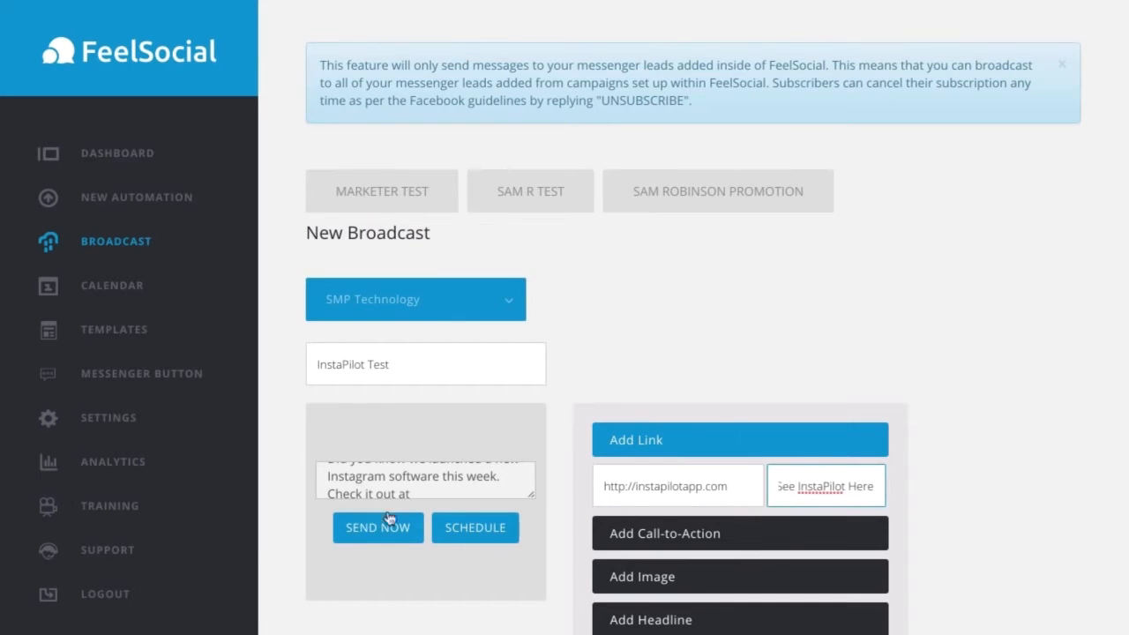
click(488, 538)
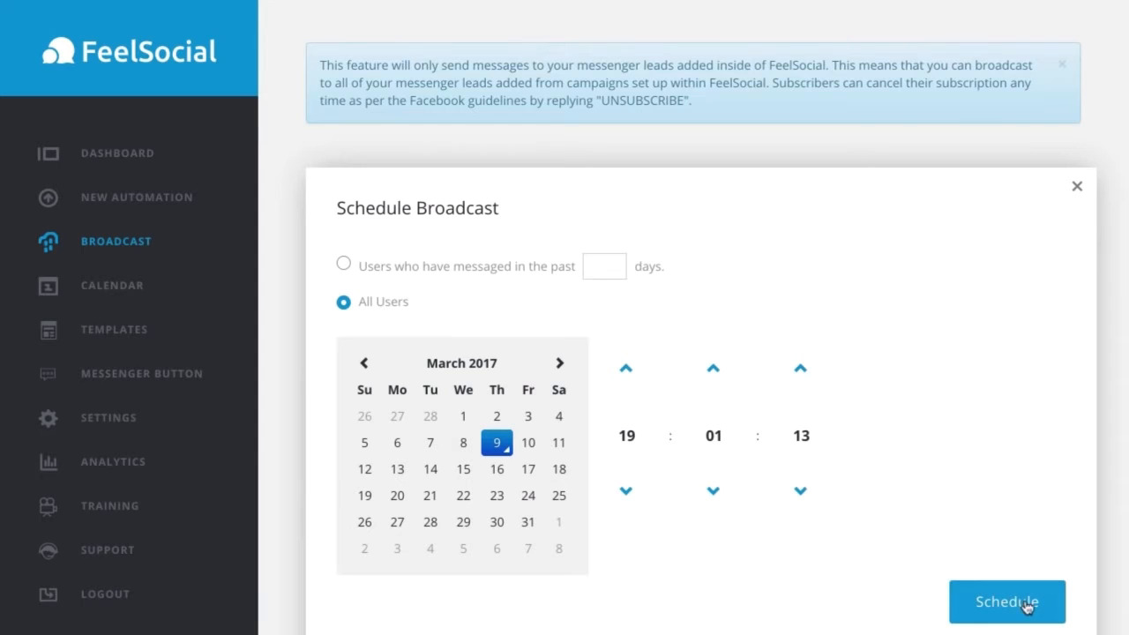
click(1076, 186)
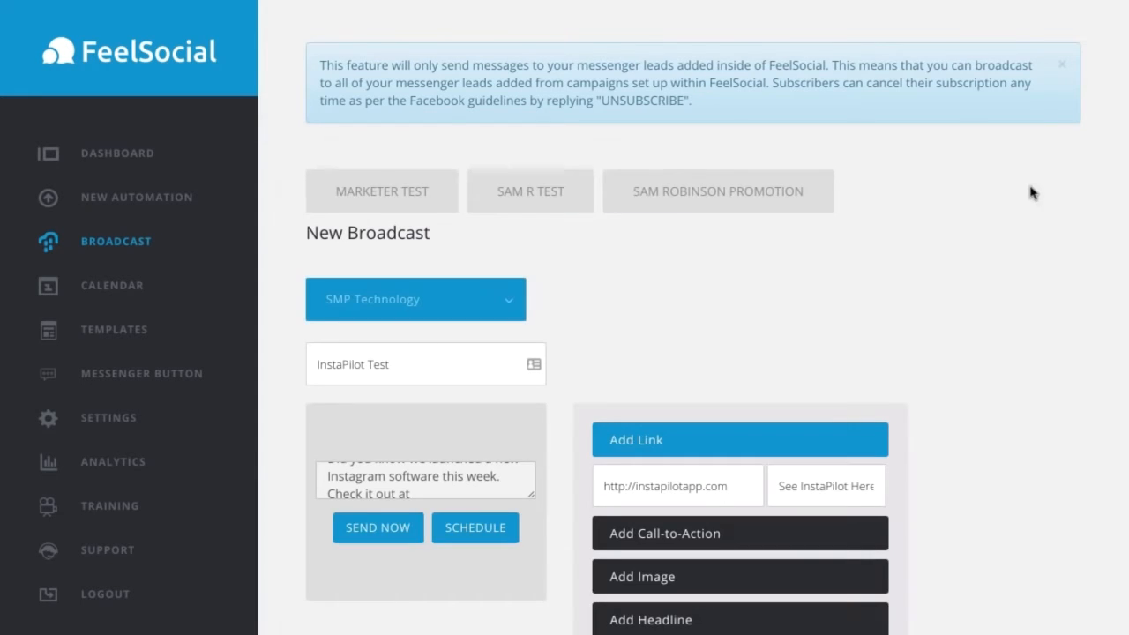
click(399, 534)
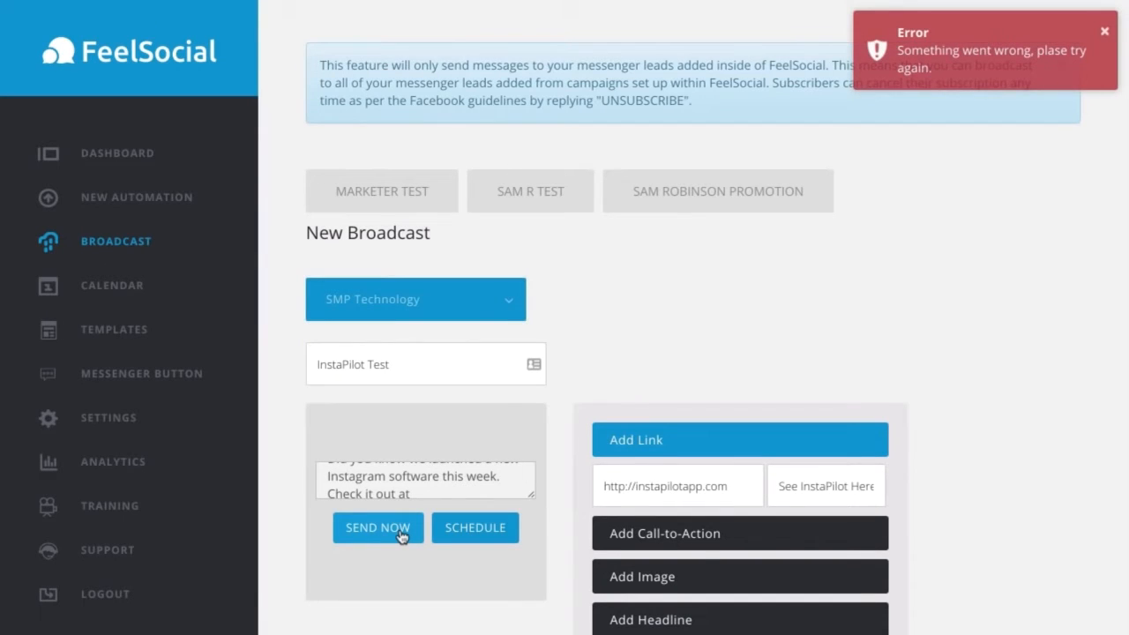
click(1105, 31)
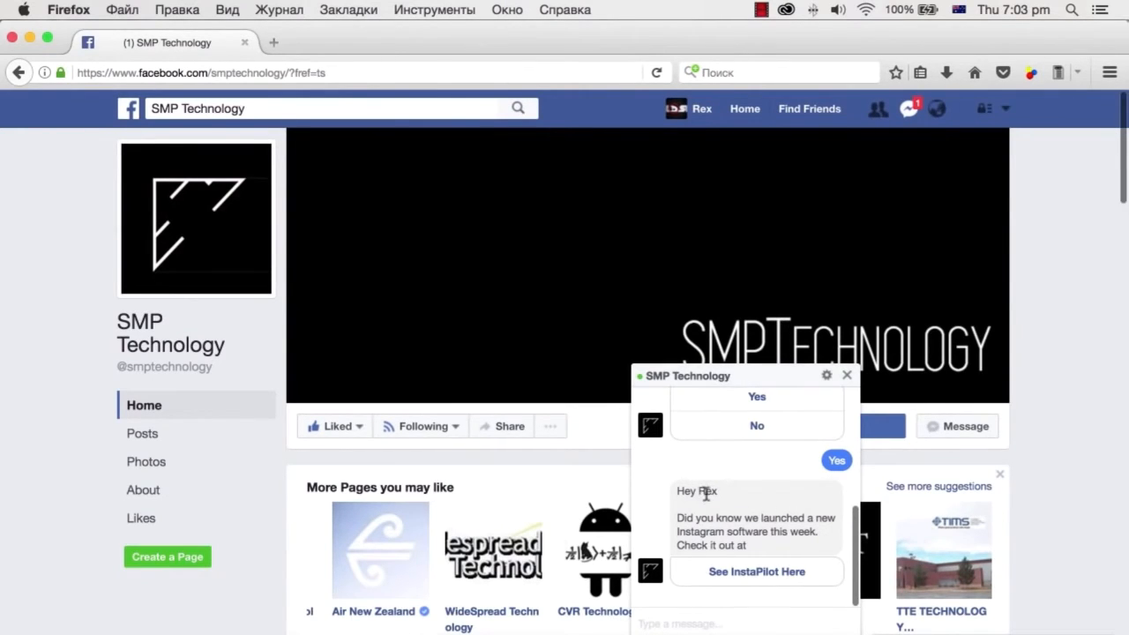
Step: Test the See InstaPilot Here link in the Messenger message received in Firefox, and return to FeelSocial in Chrome
click(751, 574)
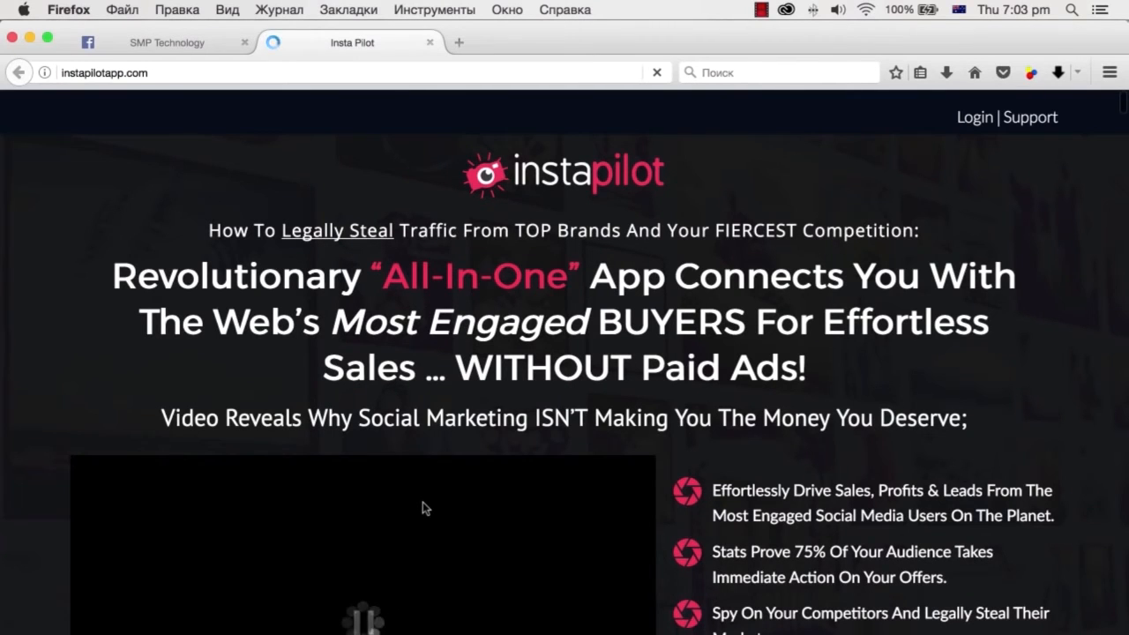
click(431, 43)
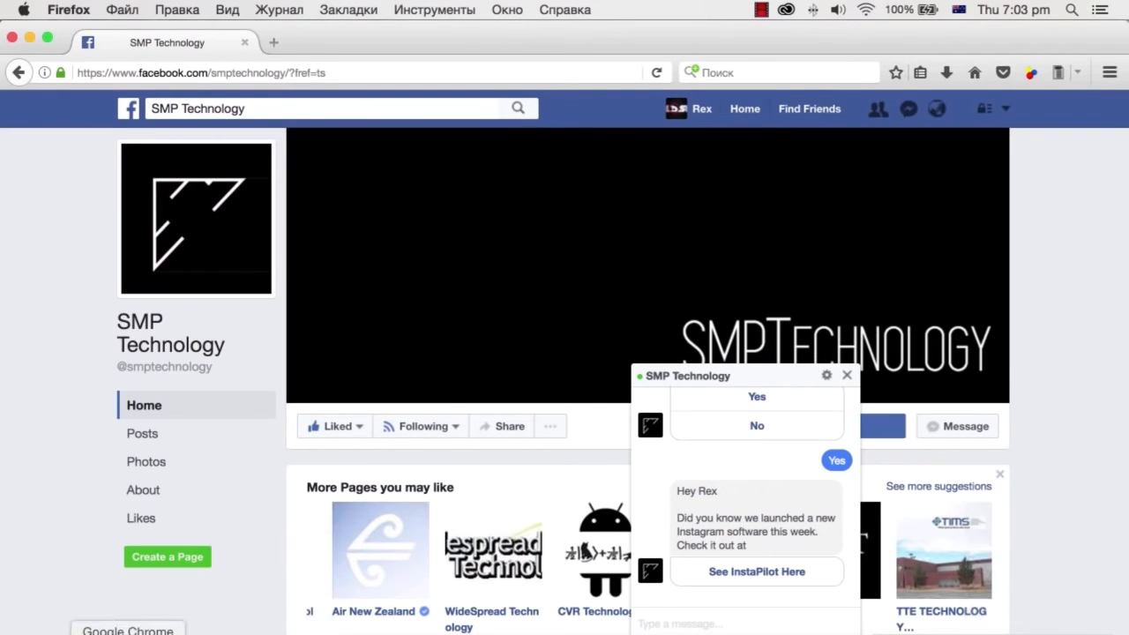
click(134, 633)
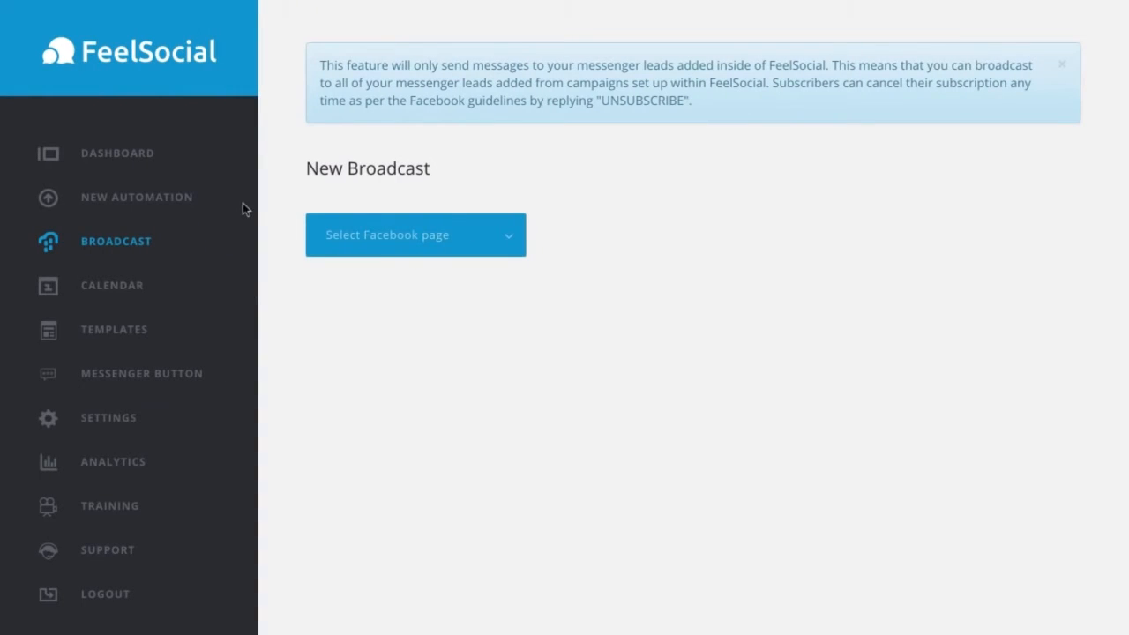
Step: Review the sent broadcasts in the broadcast calendar
click(132, 295)
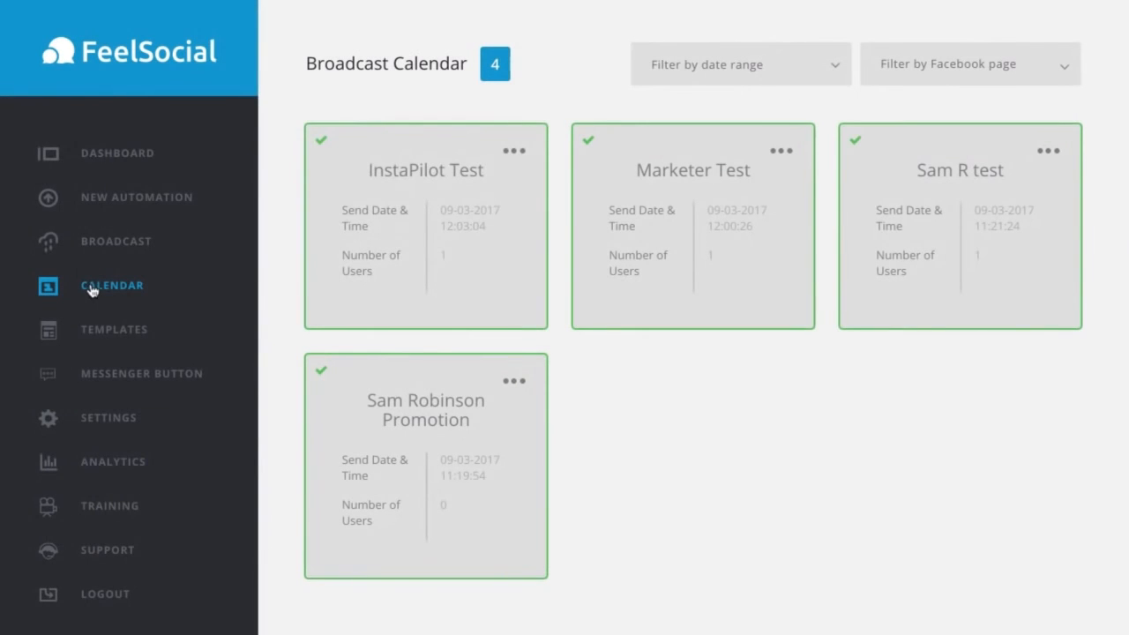
click(490, 382)
click(490, 383)
Step: Start a new automation campaign for the Taylor the Swift page and create a blank custom message in it
click(181, 205)
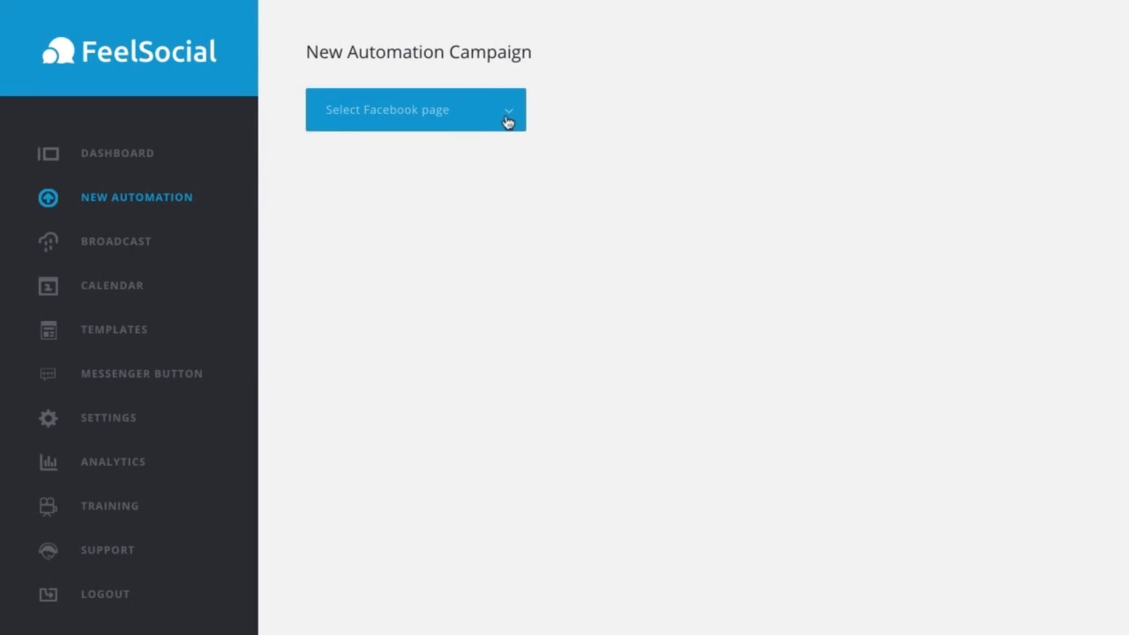
click(506, 115)
click(360, 184)
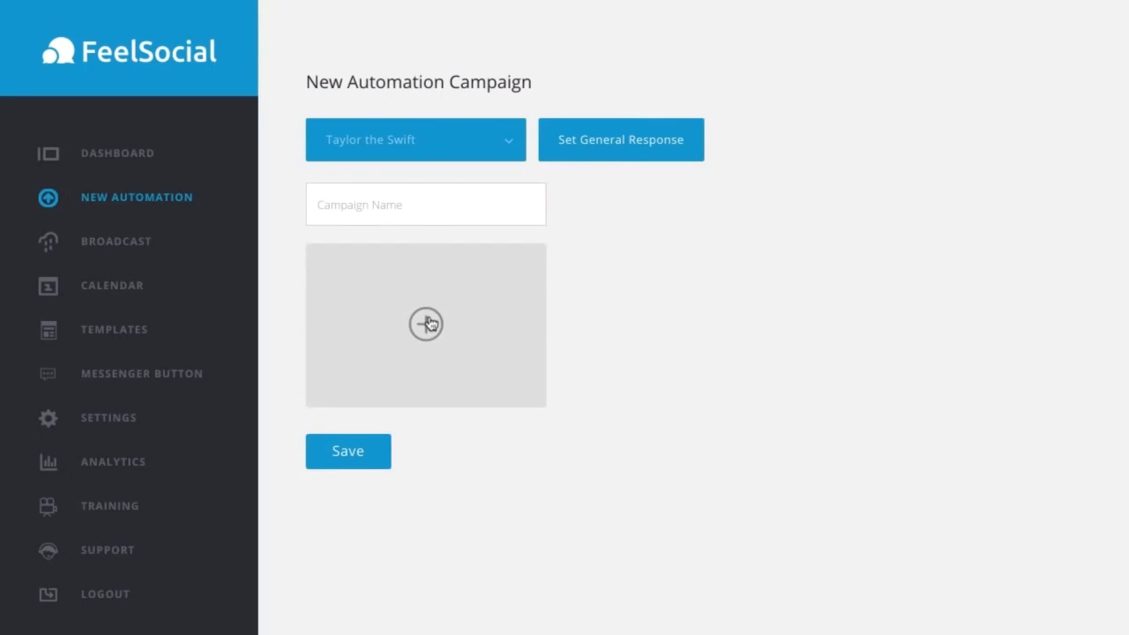
click(426, 322)
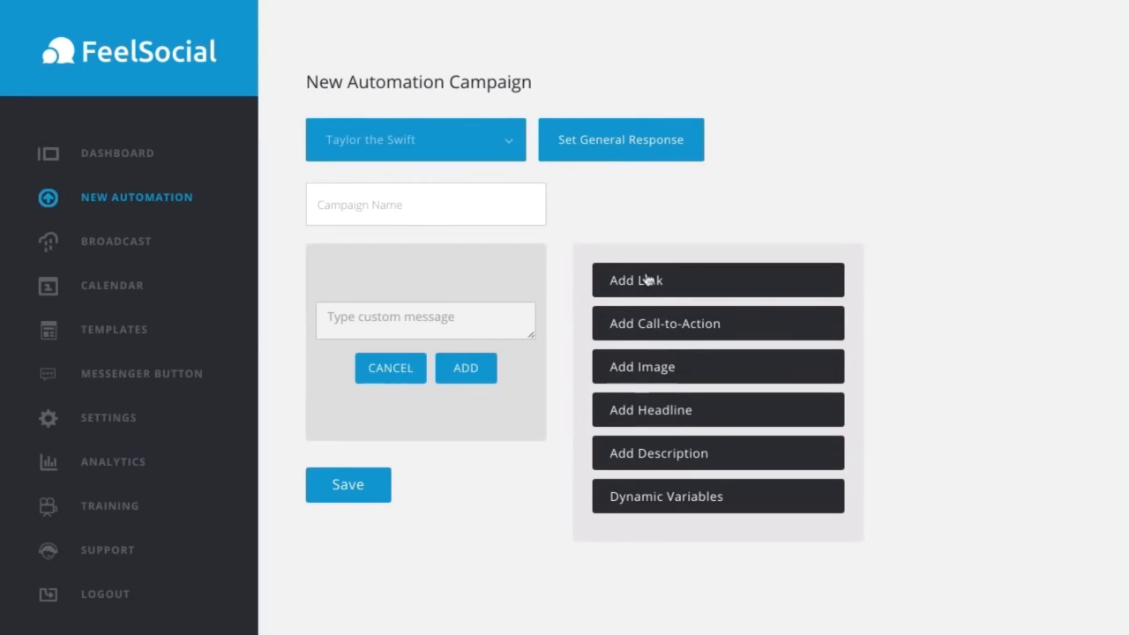
Step: Examine the headline, description and call-to-action options available for the custom message
click(668, 416)
click(667, 501)
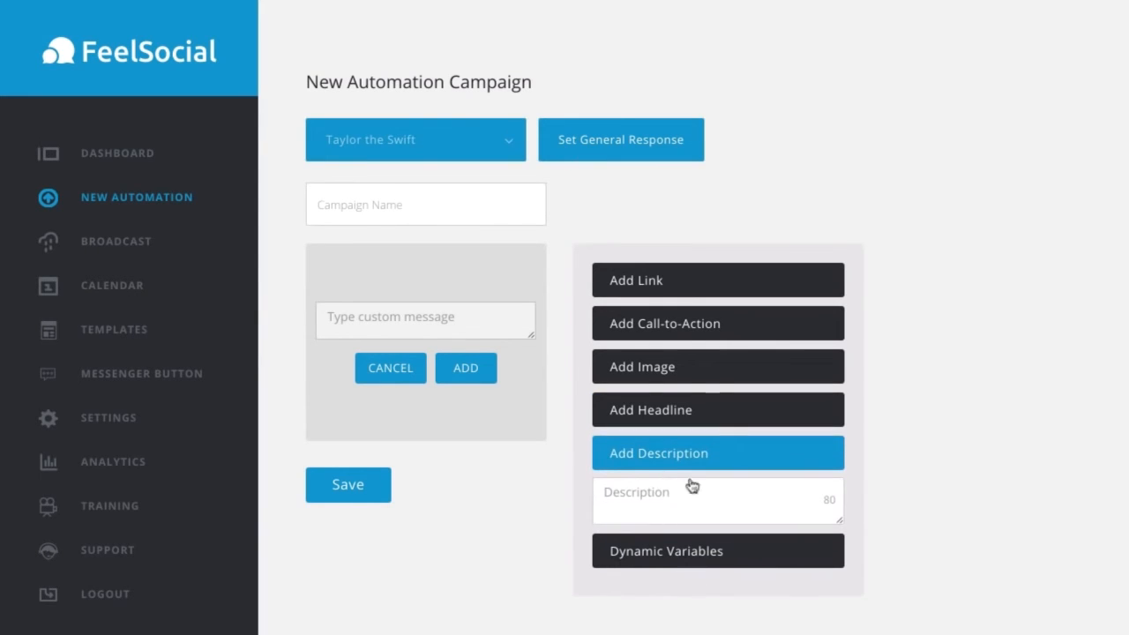
click(670, 323)
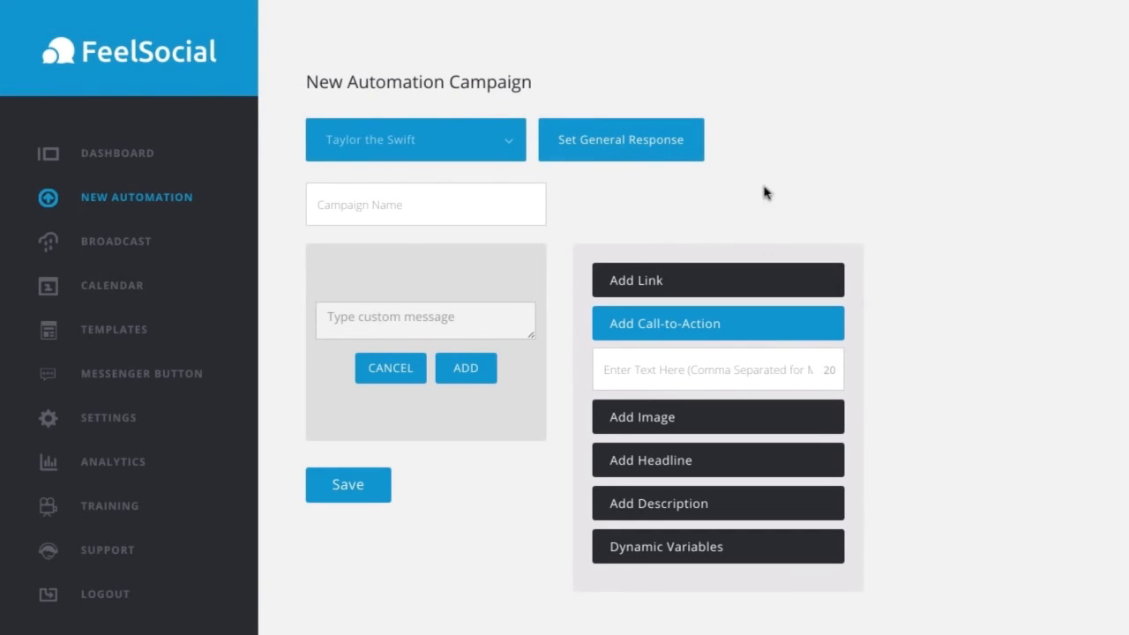
click(118, 159)
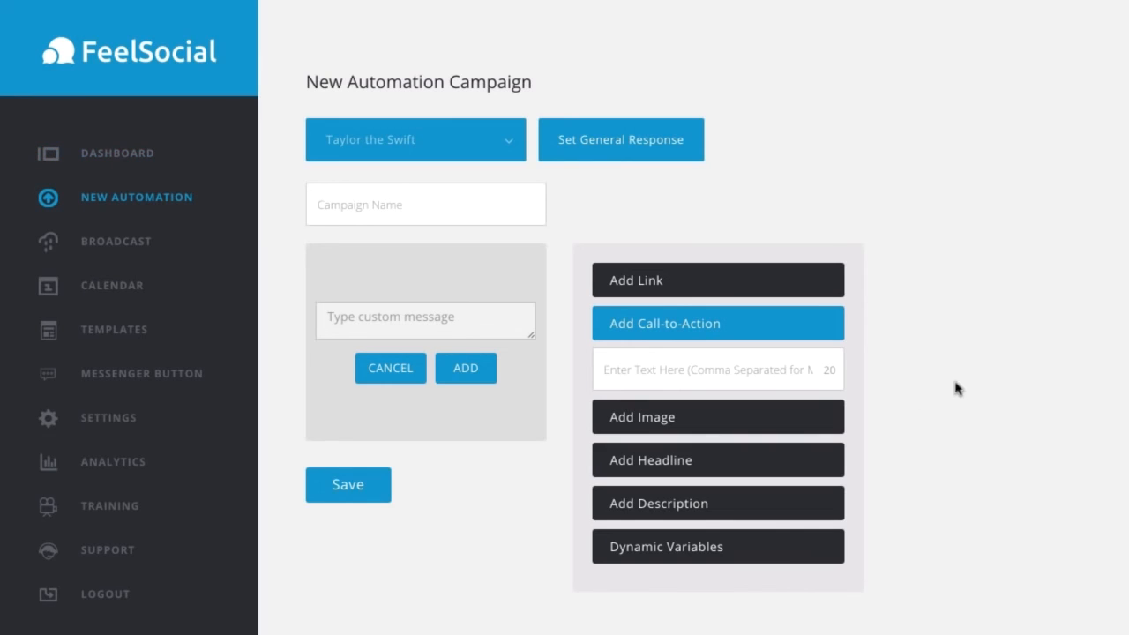